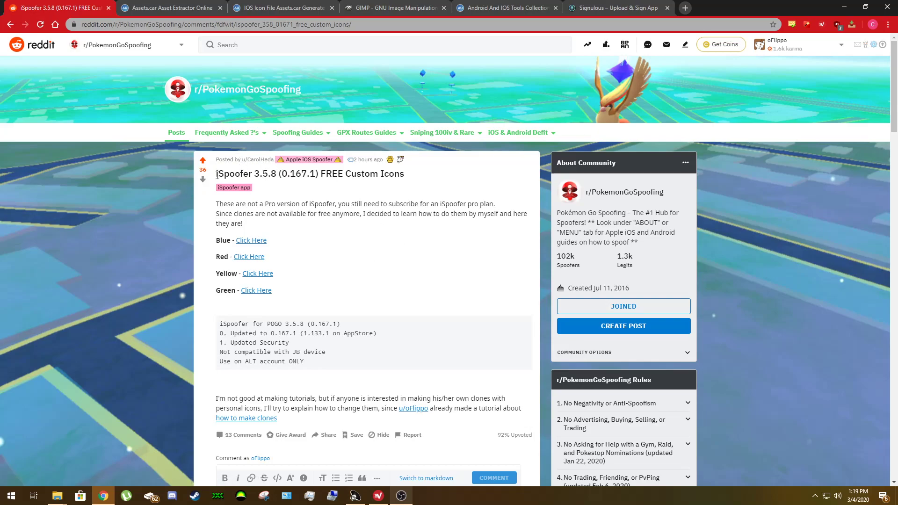
# Highlight and read the post's title, header lines and body paragraph
pyautogui.moveTo(217, 175); pyautogui.dragTo(405, 174)
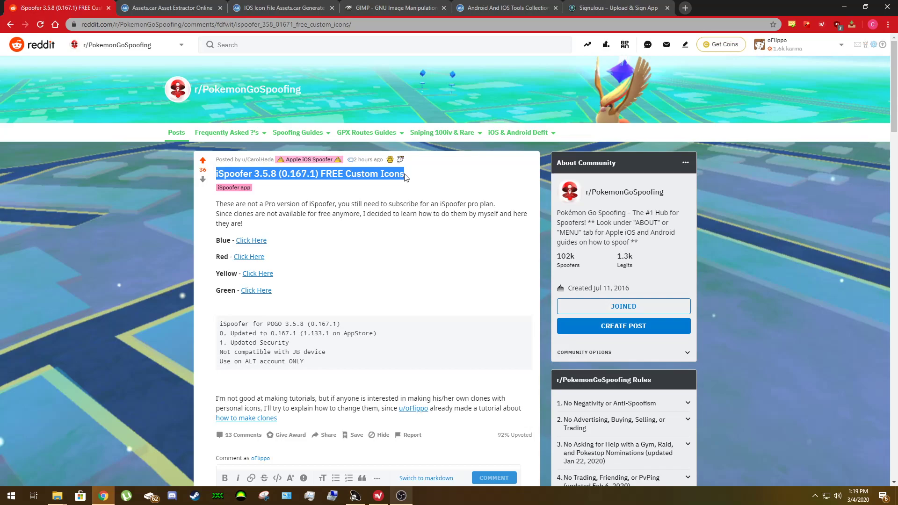
pyautogui.click(304, 170)
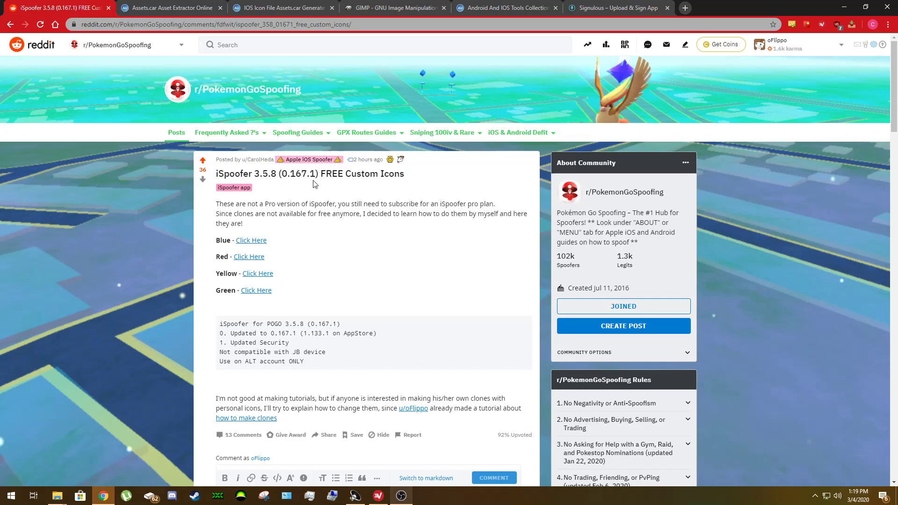
pyautogui.moveTo(321, 177); pyautogui.dragTo(403, 186)
pyautogui.click(403, 186)
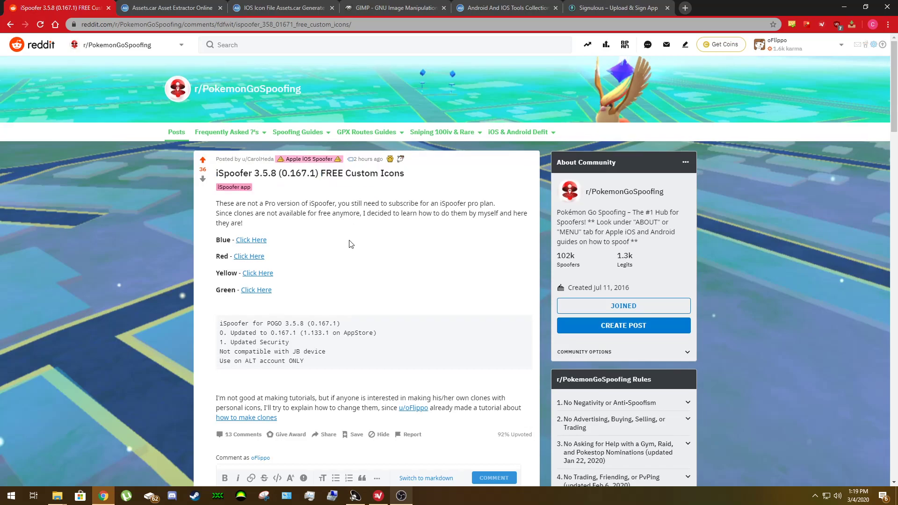
pyautogui.scroll(-5, 354, 240)
pyautogui.scroll(5, 354, 240)
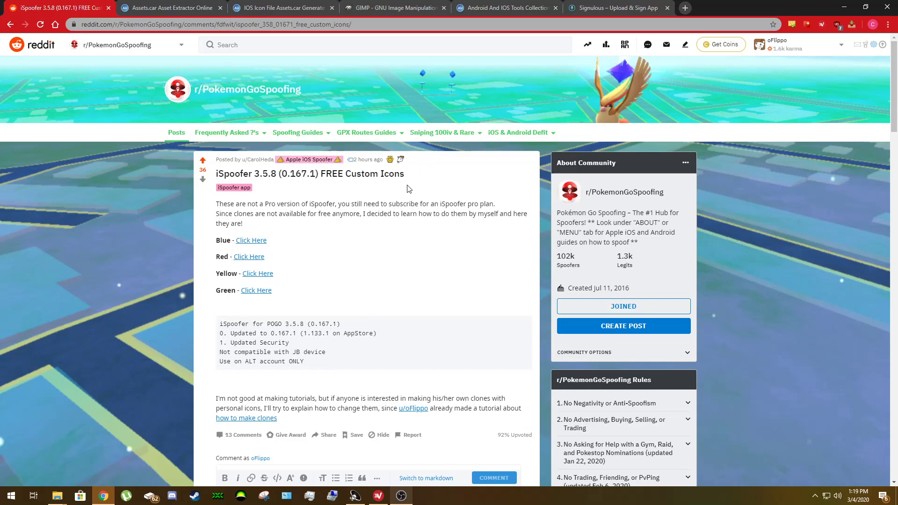
pyautogui.scroll(-5, 409, 189)
pyautogui.scroll(5, 281, 196)
pyautogui.moveTo(222, 202); pyautogui.dragTo(497, 216)
pyautogui.click(455, 233)
pyautogui.moveTo(214, 158); pyautogui.dragTo(510, 208)
pyautogui.click(521, 224)
# Scroll through the post and highlight its version-notes code block
pyautogui.scroll(-12, 399, 248)
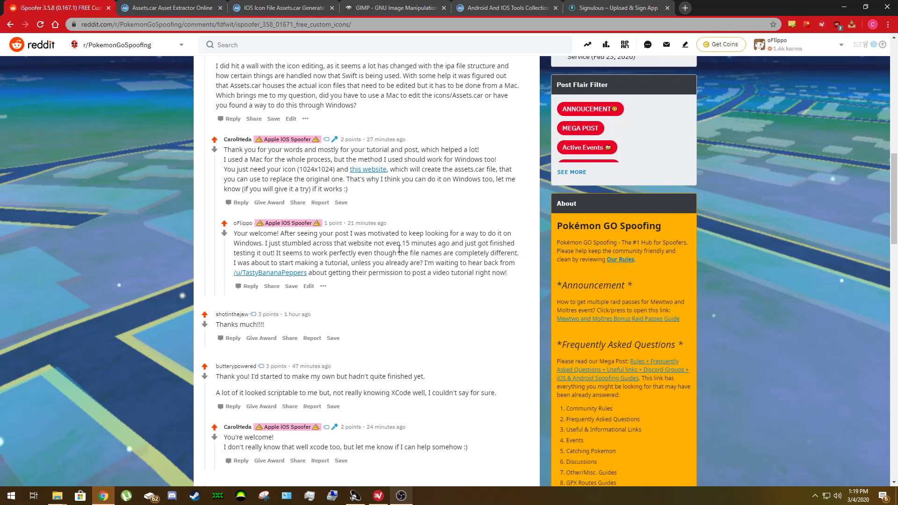
pyautogui.scroll(1, 399, 250)
pyautogui.scroll(-2, 399, 249)
pyautogui.scroll(1, 399, 247)
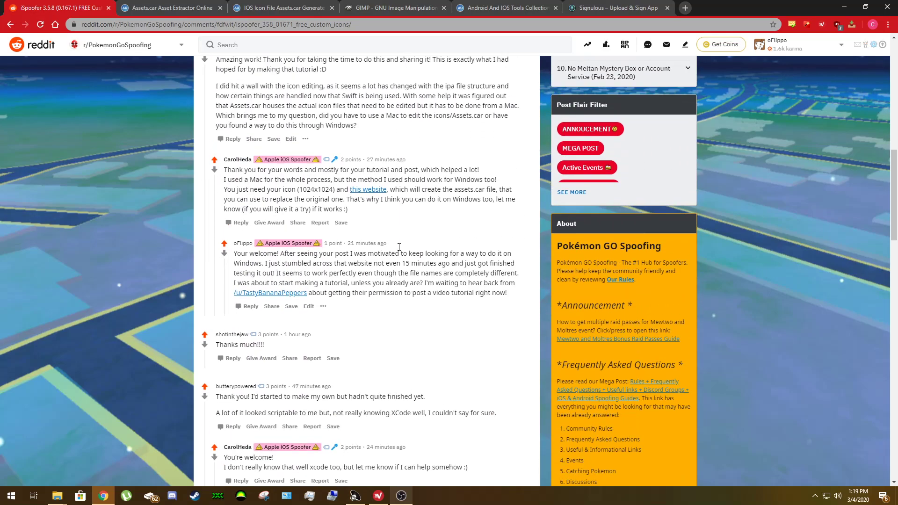
pyautogui.scroll(9, 399, 247)
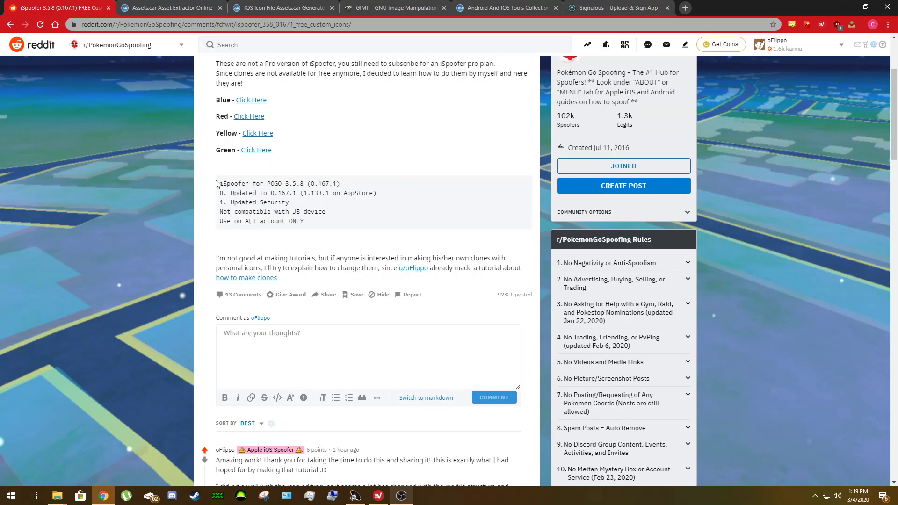
pyautogui.moveTo(217, 184); pyautogui.dragTo(355, 224)
pyautogui.click(337, 225)
pyautogui.scroll(-4, 338, 226)
pyautogui.scroll(5, 338, 225)
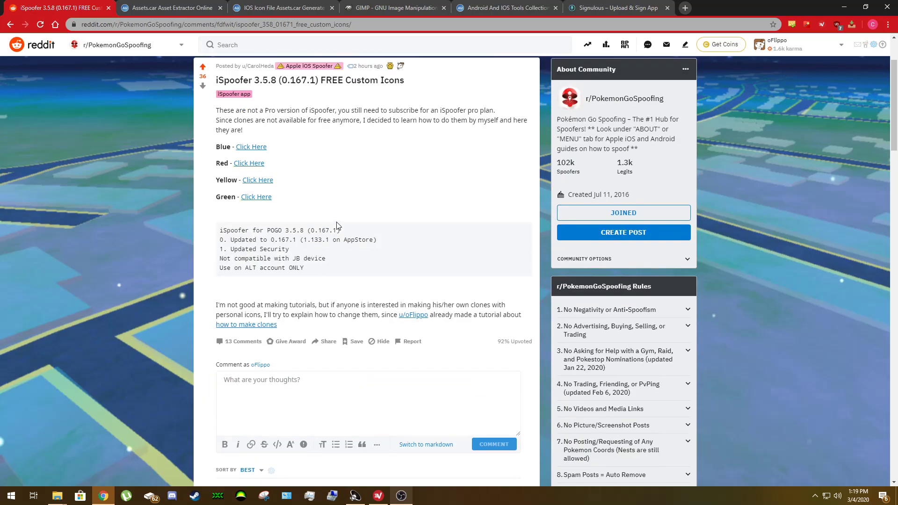
pyautogui.scroll(-4, 420, 235)
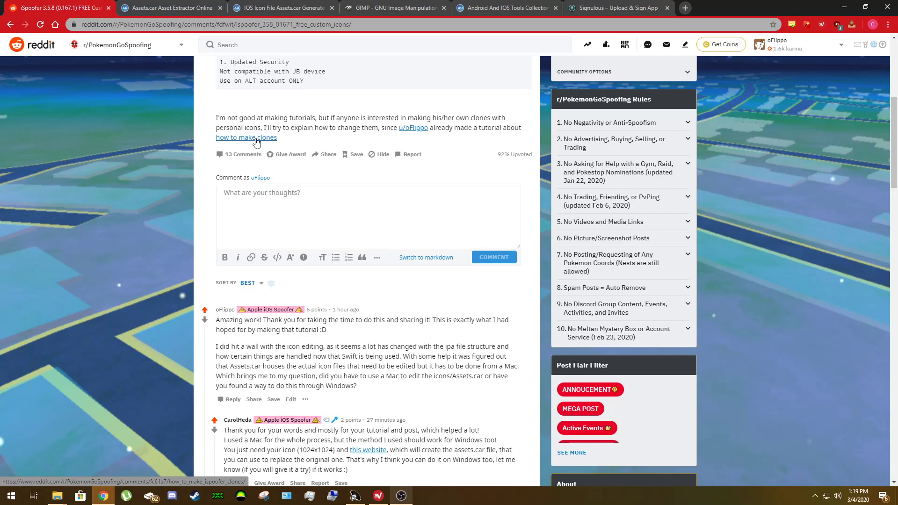
pyautogui.scroll(6, 352, 195)
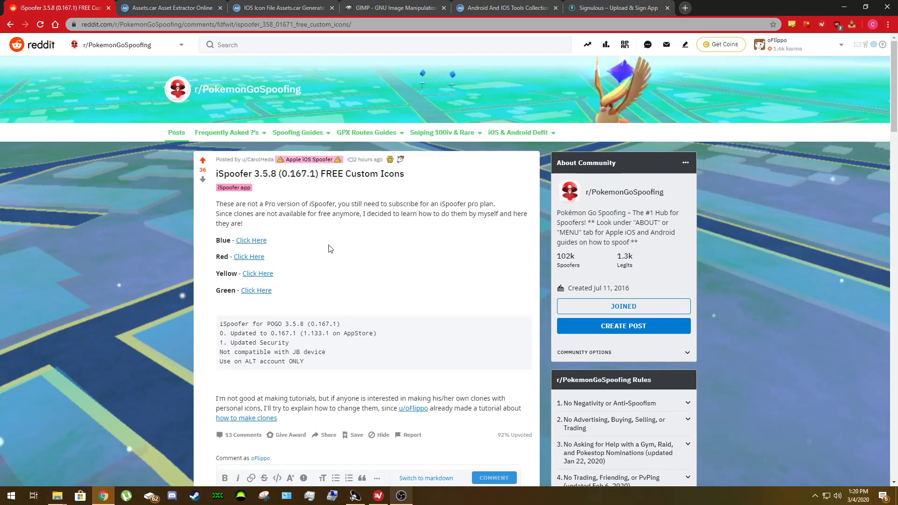
pyautogui.scroll(-2, 328, 249)
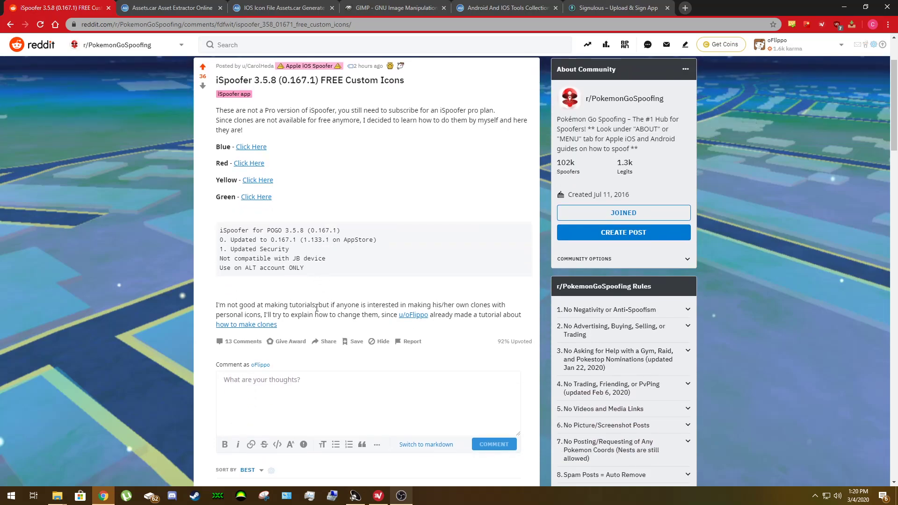
pyautogui.scroll(2, 336, 280)
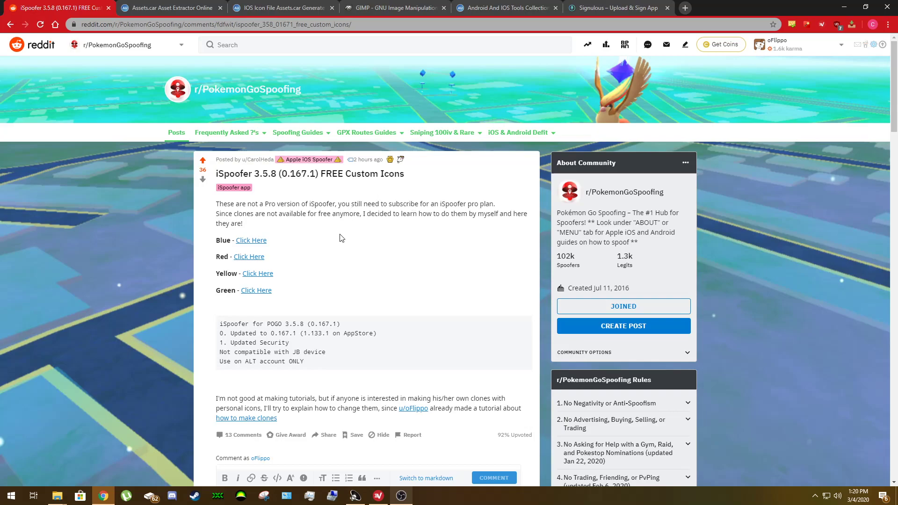
# In the iSpoofer Cloning folder, bring up the actions menu for isp-0.167.1d-Icon Tutorial
pyautogui.moveTo(57, 496)
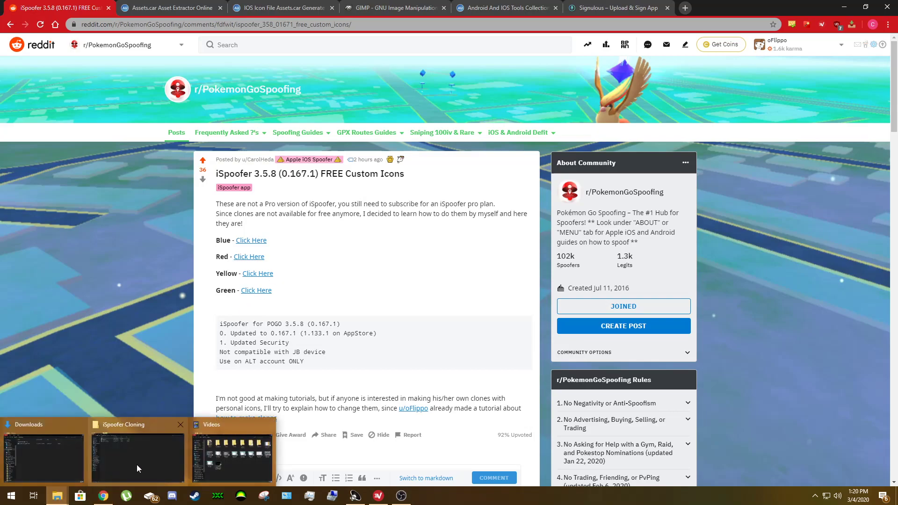
pyautogui.click(139, 461)
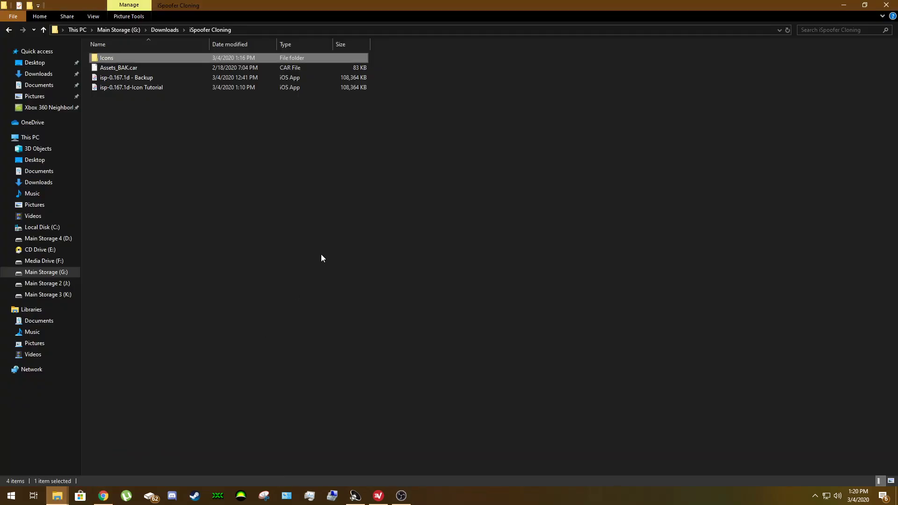
pyautogui.click(191, 120)
pyautogui.click(143, 88)
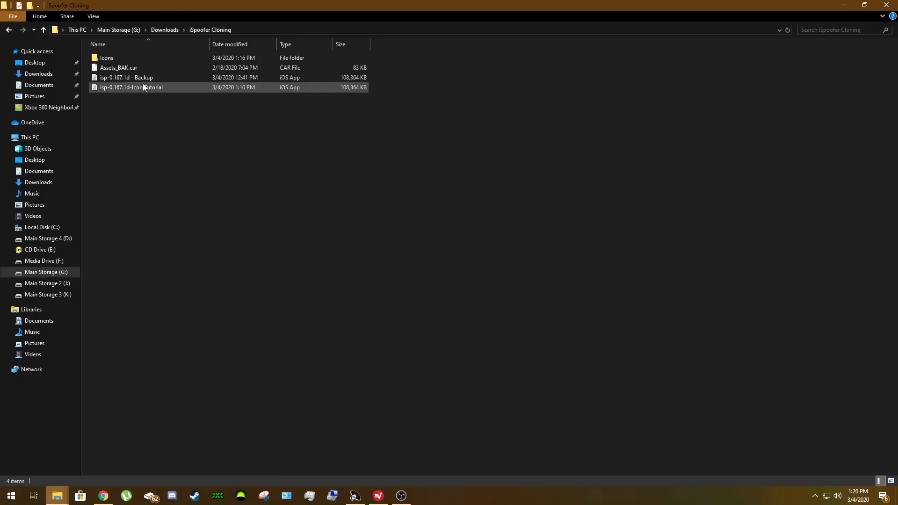
pyautogui.rightClick(143, 88)
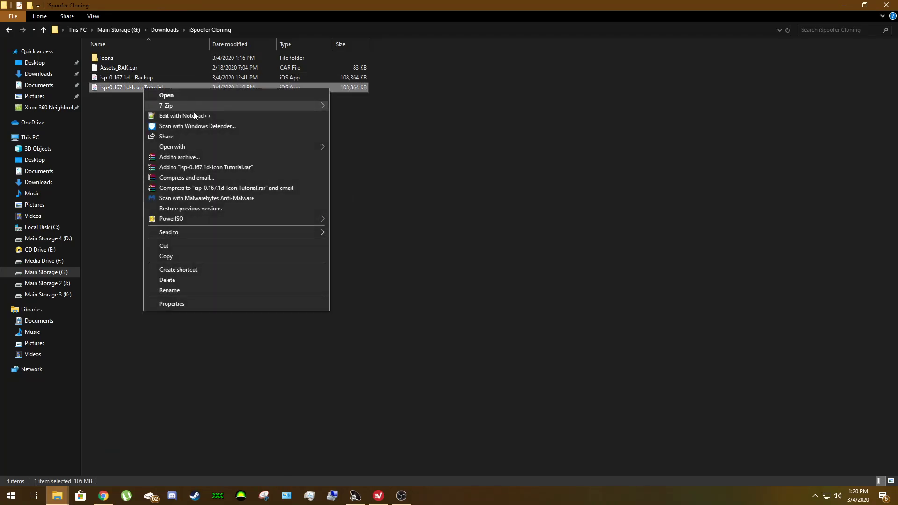
pyautogui.click(147, 104)
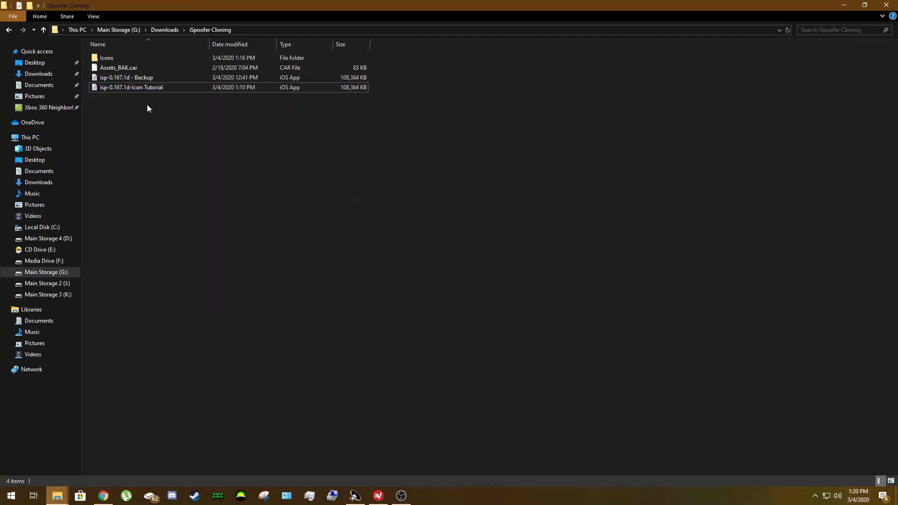
pyautogui.click(136, 88)
pyautogui.click(128, 105)
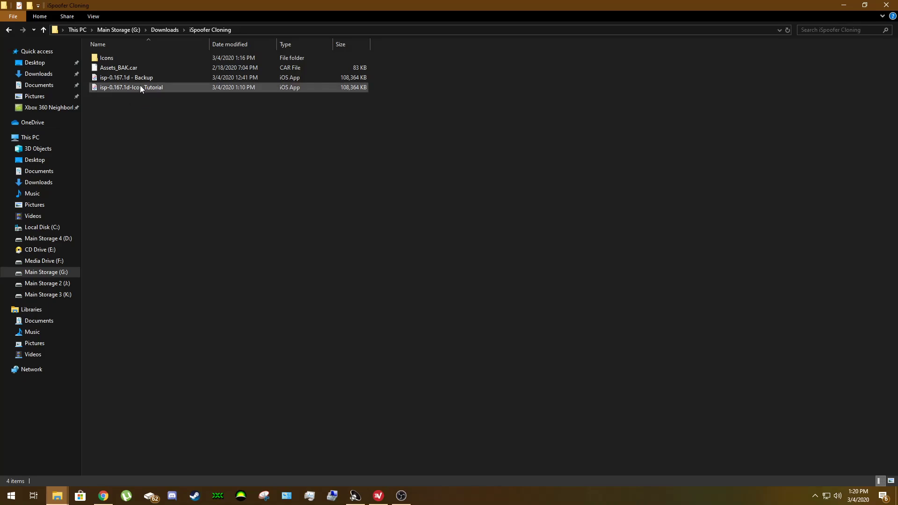
pyautogui.click(139, 85)
pyautogui.click(142, 101)
pyautogui.click(128, 88)
pyautogui.click(150, 100)
pyautogui.rightClick(148, 89)
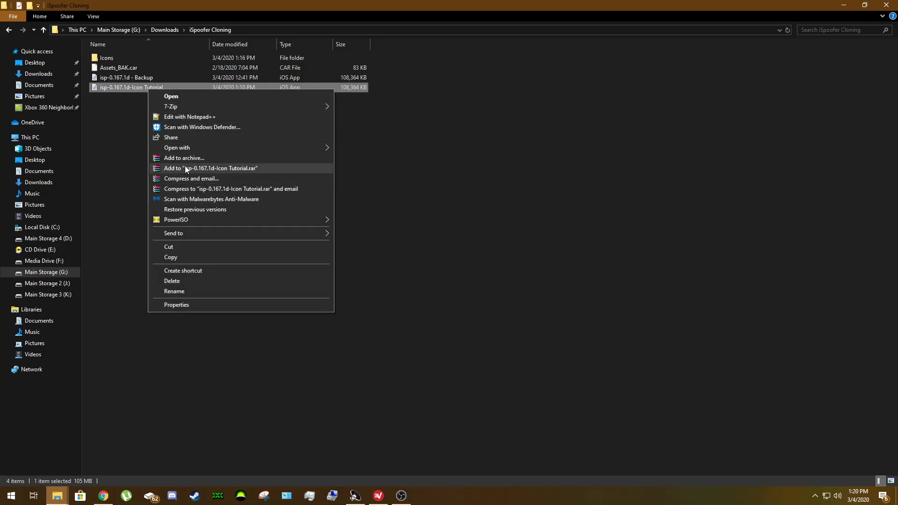
# Open the Icon Tutorial IPA in WinRAR and copy Payload/pokemongo.app/Assets.car into the iSpoofer Cloning folder
pyautogui.moveTo(206, 149)
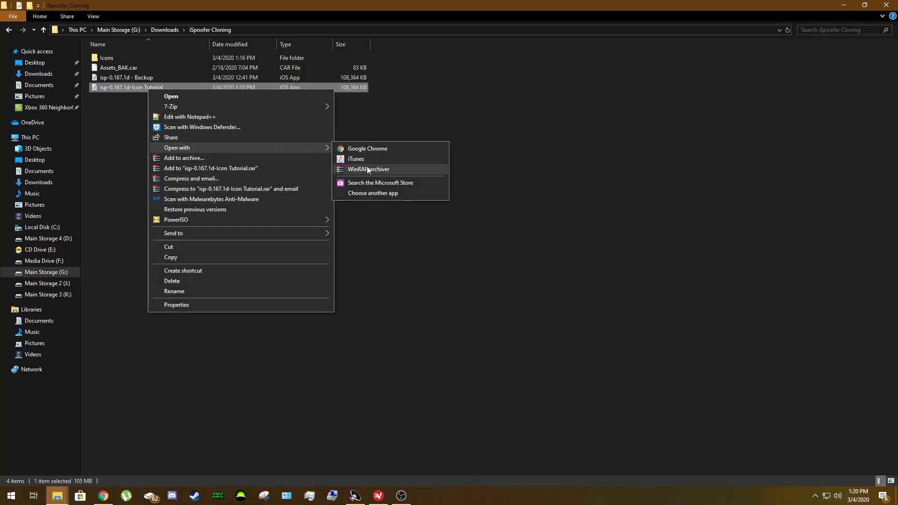
pyautogui.click(367, 166)
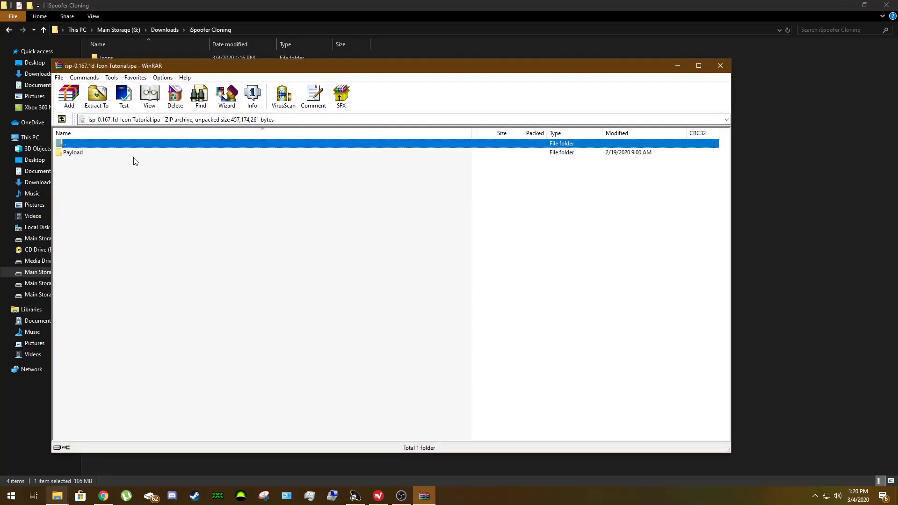
pyautogui.doubleClick(128, 154)
pyautogui.doubleClick(129, 156)
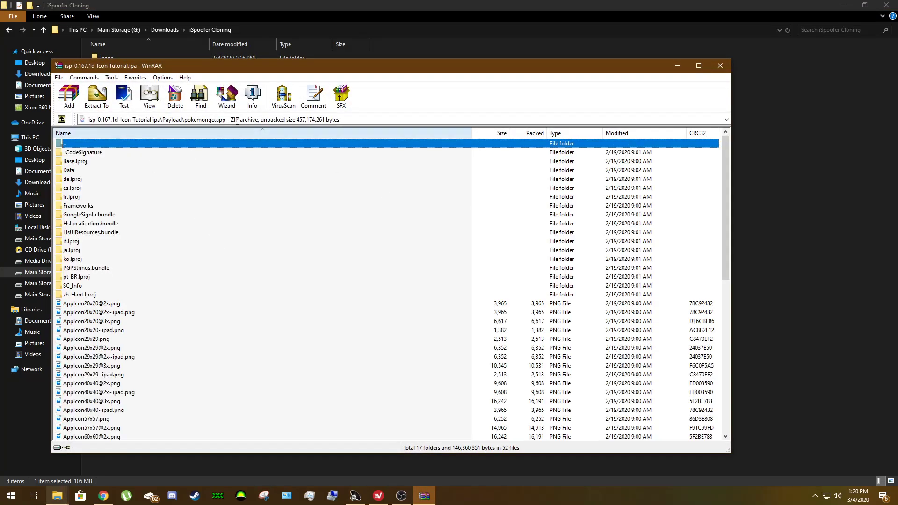
pyautogui.moveTo(257, 75); pyautogui.dragTo(497, 92)
pyautogui.scroll(-8, 328, 304)
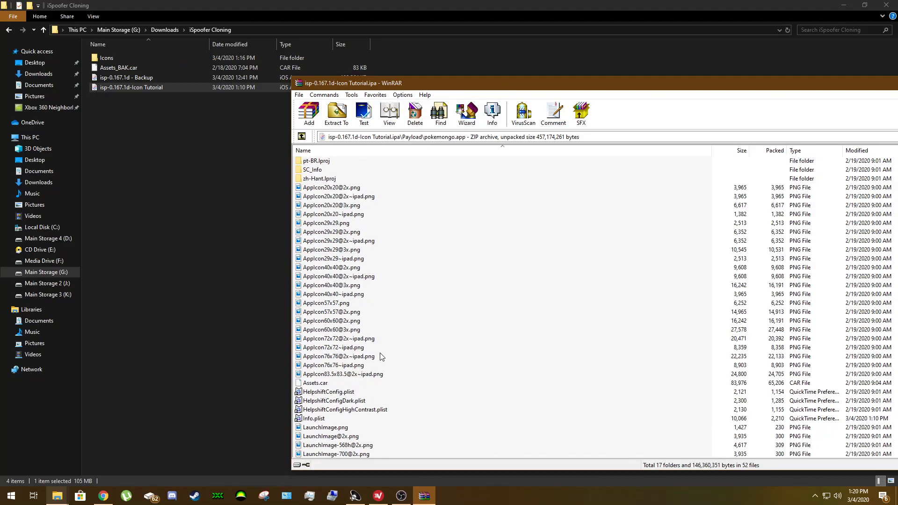
pyautogui.click(324, 303)
pyautogui.moveTo(325, 306); pyautogui.dragTo(174, 189)
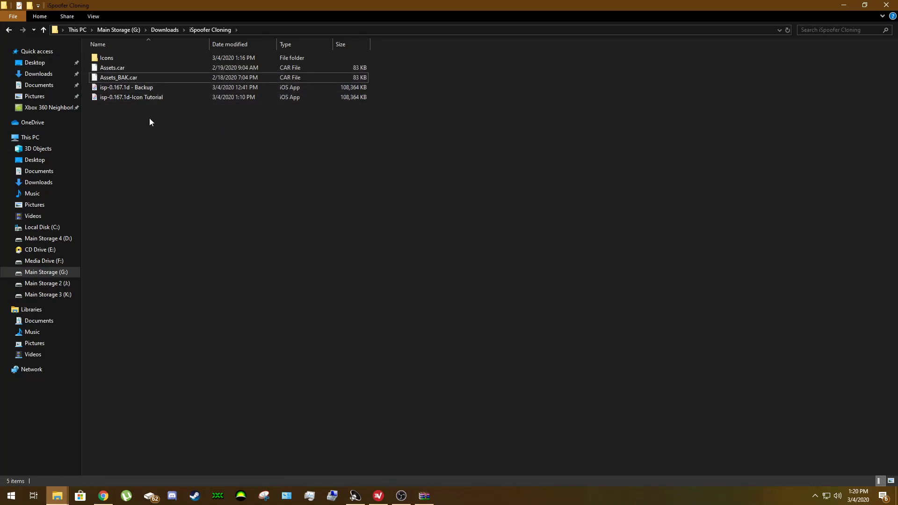
# Select the extracted Assets.car, then switch Chrome to the Assets.car Asset Extractor Online tab
pyautogui.click(134, 71)
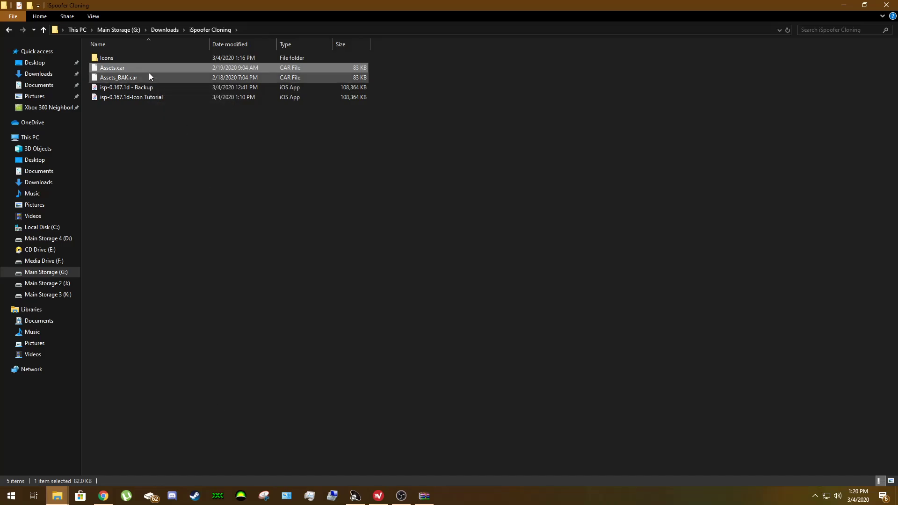
pyautogui.click(106, 493)
pyautogui.click(105, 497)
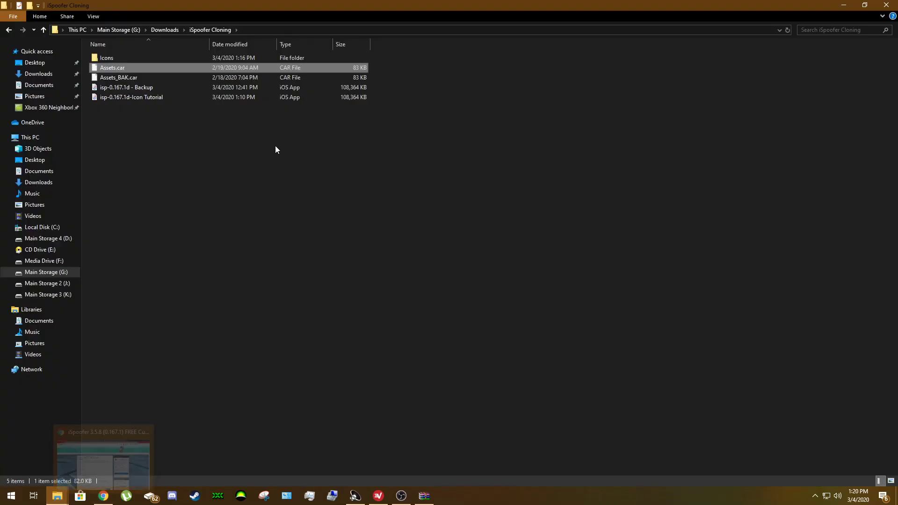
pyautogui.click(104, 496)
pyautogui.click(184, 9)
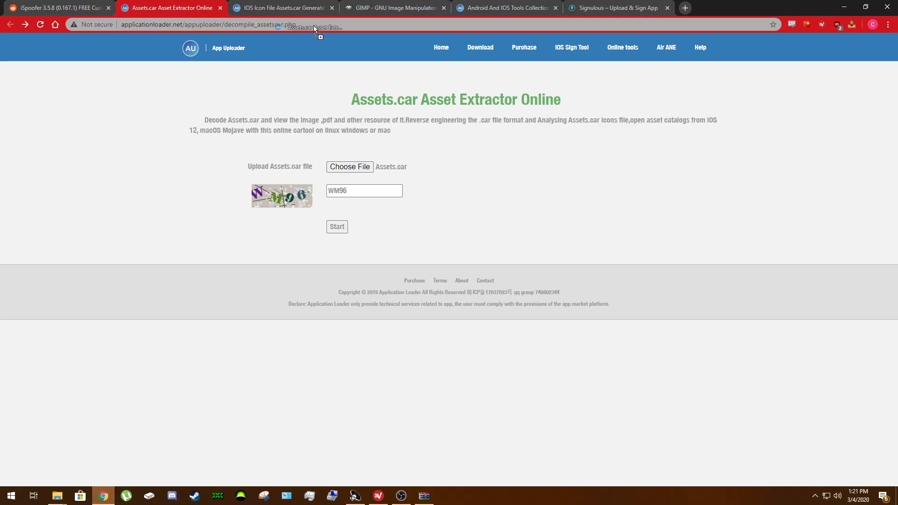
# Reload the extractor, choose Assets.car for upload, enter the captcha code and submit
pyautogui.moveTo(315, 28); pyautogui.dragTo(314, 25)
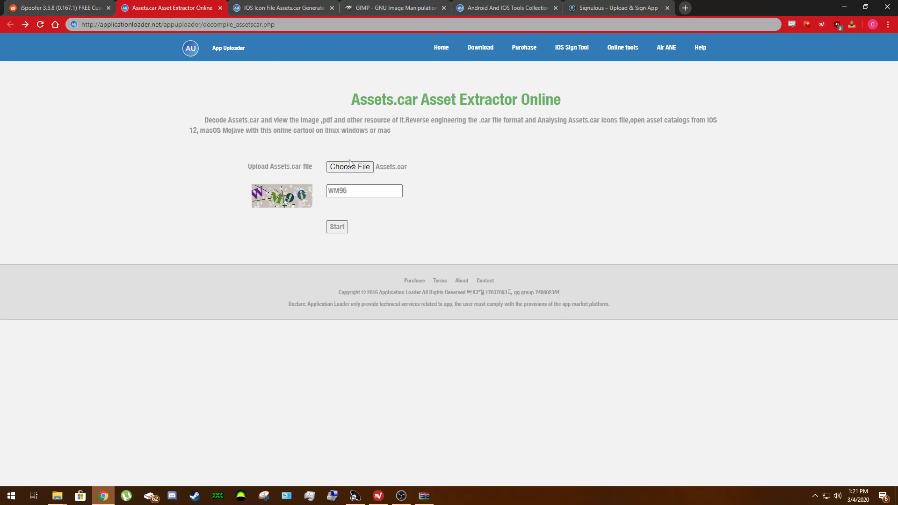
pyautogui.click(41, 26)
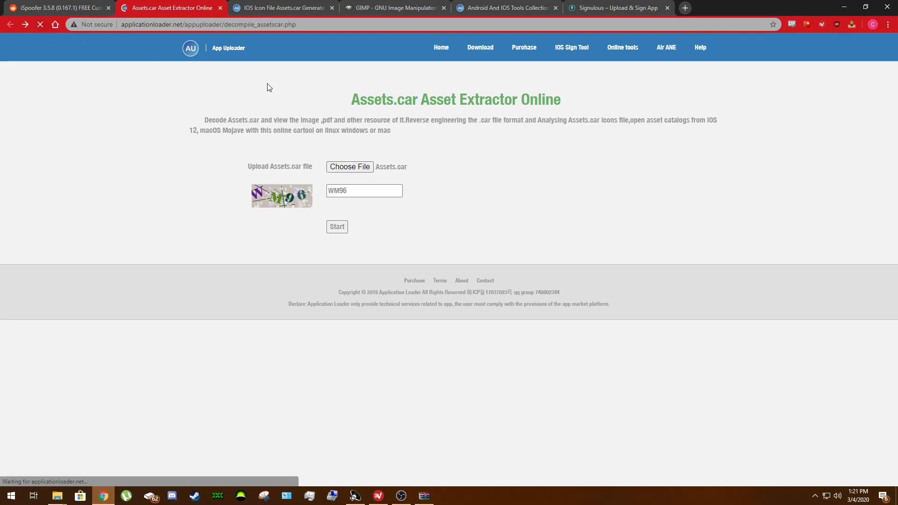
pyautogui.click(370, 167)
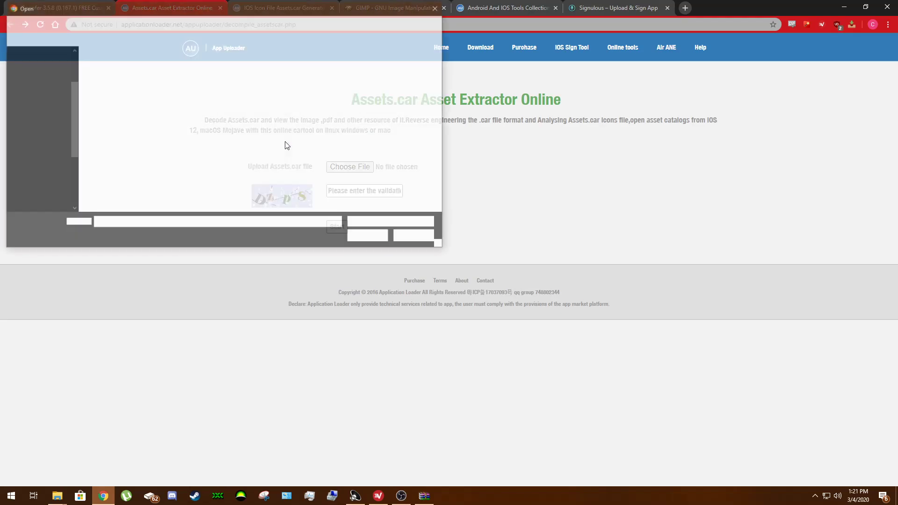
pyautogui.click(117, 75)
pyautogui.doubleClick(117, 74)
pyautogui.click(363, 191)
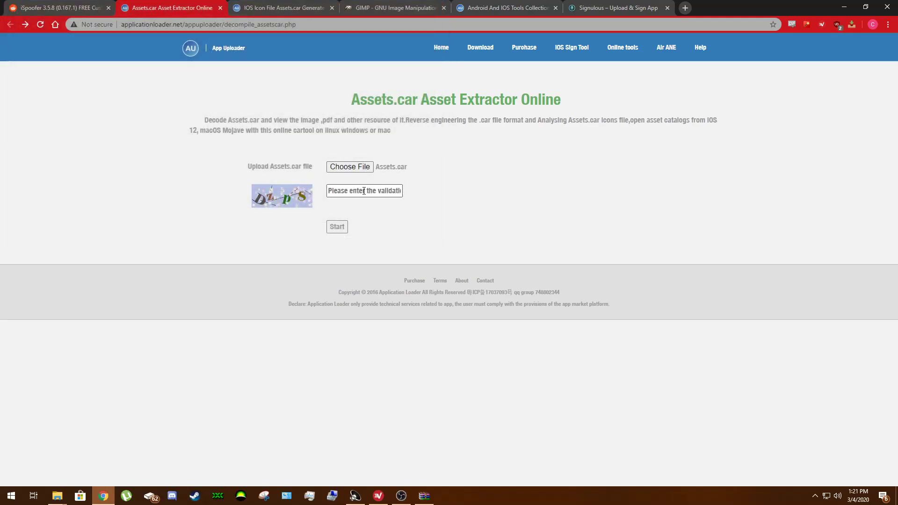
pyautogui.write('XZpS')
pyautogui.click(333, 226)
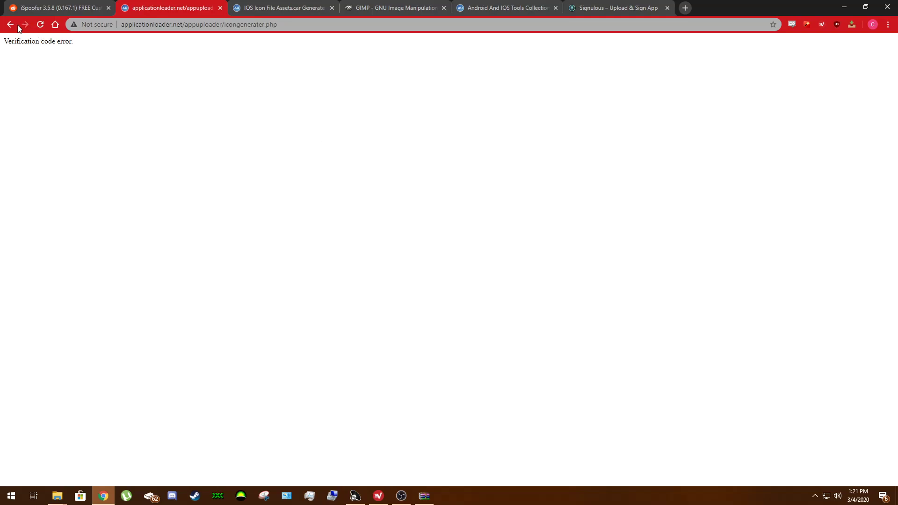
# After the code error, re-choose Assets.car, enter a fresh captcha code and start decoding
pyautogui.click(18, 27)
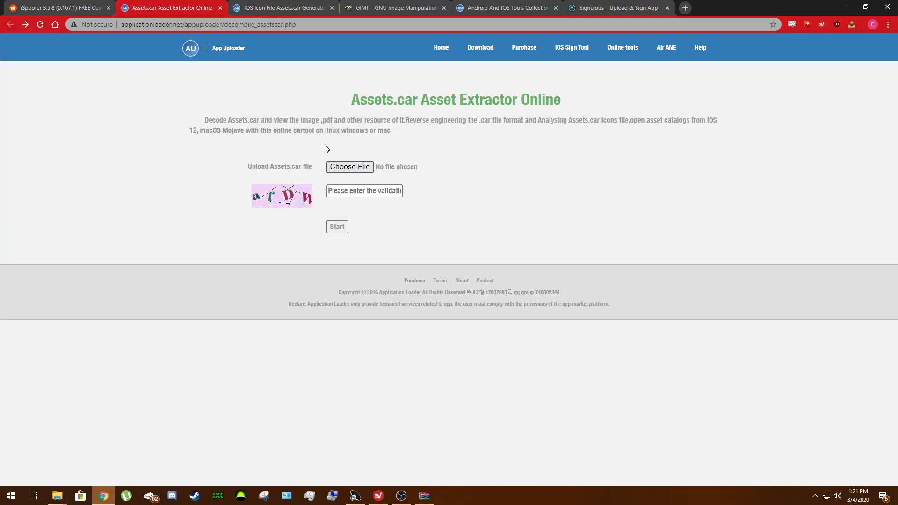
pyautogui.click(348, 167)
pyautogui.doubleClick(123, 77)
pyautogui.click(360, 194)
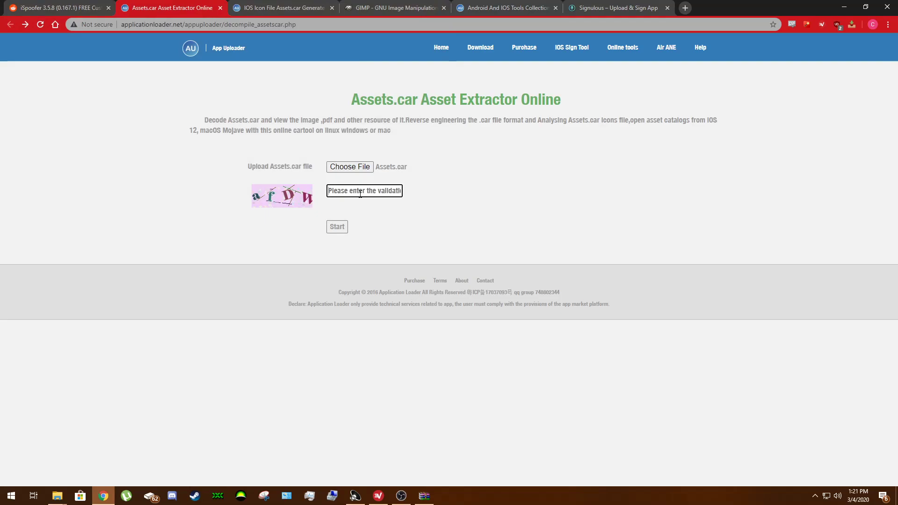
pyautogui.write('afDW')
pyautogui.click(339, 227)
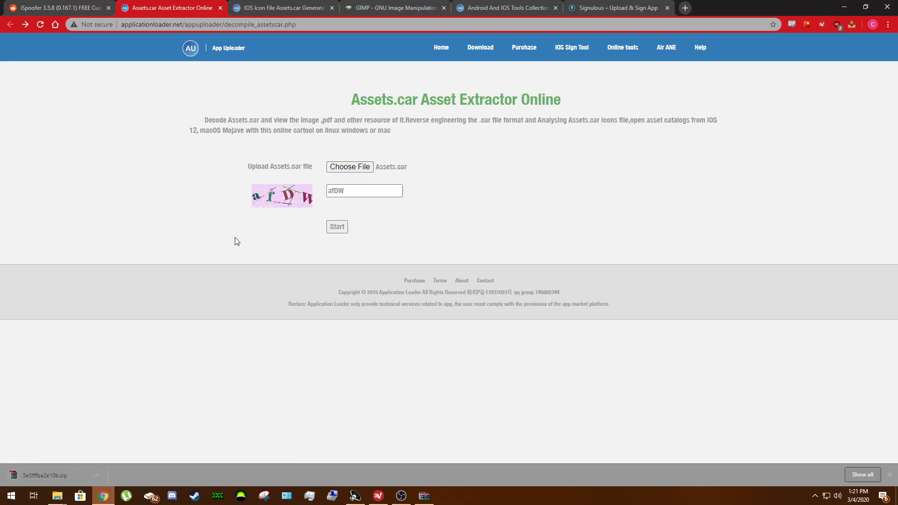
# Open the downloaded zip at Assets.xcassets/AppIcon.appiconset beside the iSpoofer Cloning folder
pyautogui.click(30, 475)
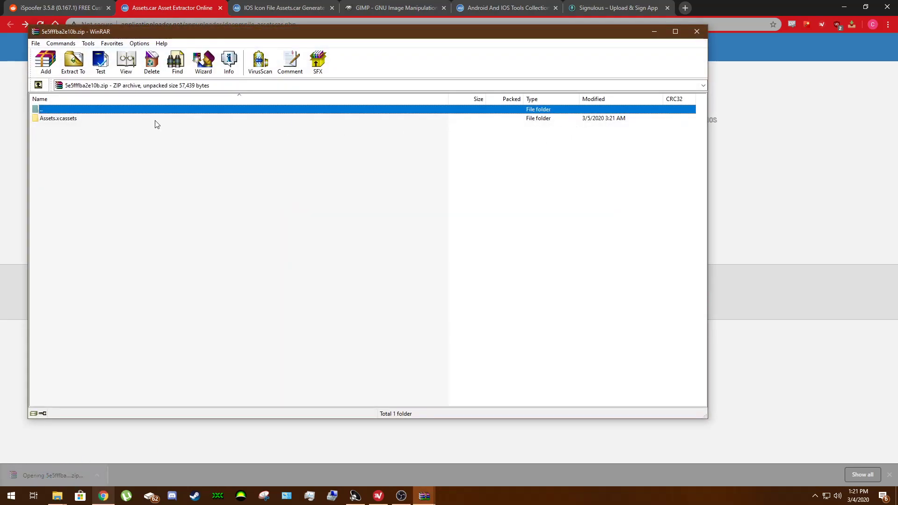
pyautogui.doubleClick(100, 120)
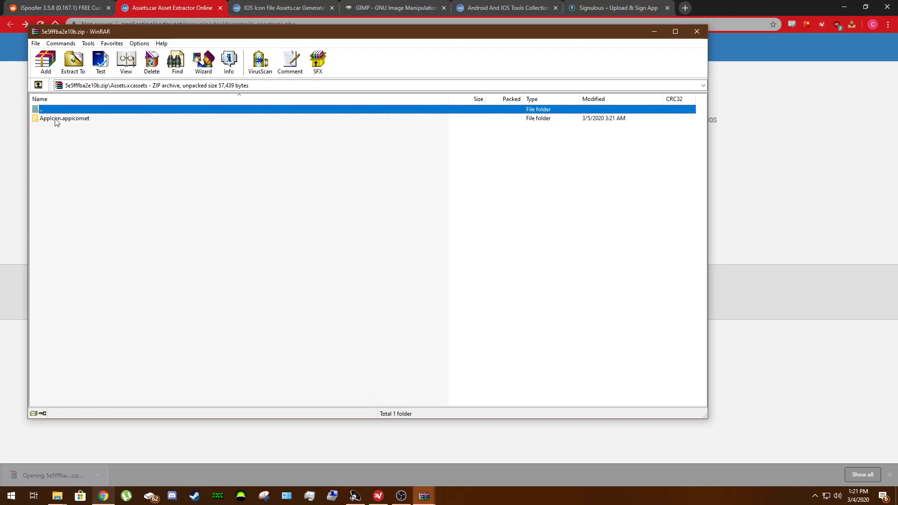
pyautogui.doubleClick(101, 120)
pyautogui.click(73, 155)
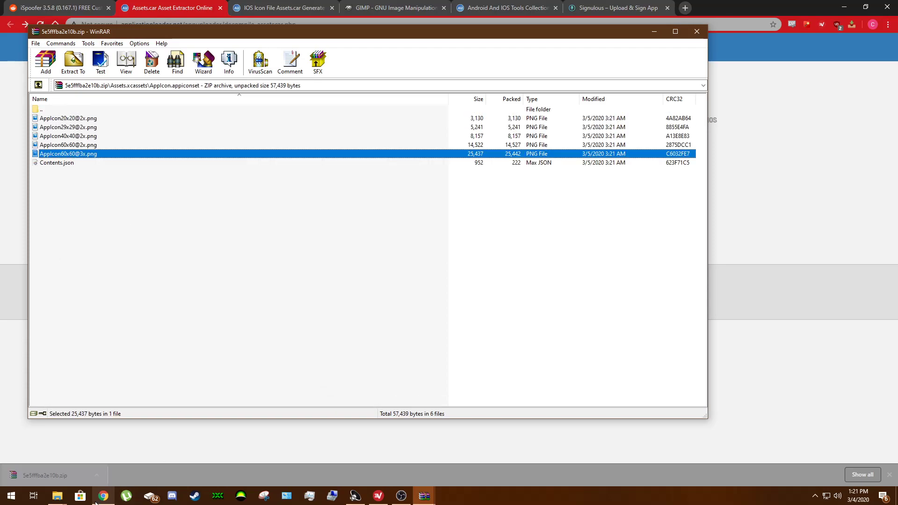
pyautogui.moveTo(57, 496)
pyautogui.click(130, 463)
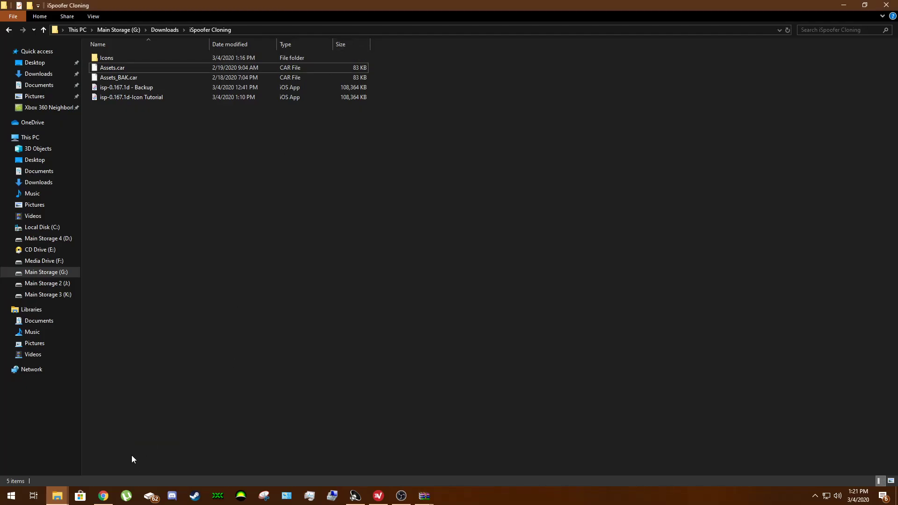
pyautogui.moveTo(430, 499)
pyautogui.click(443, 466)
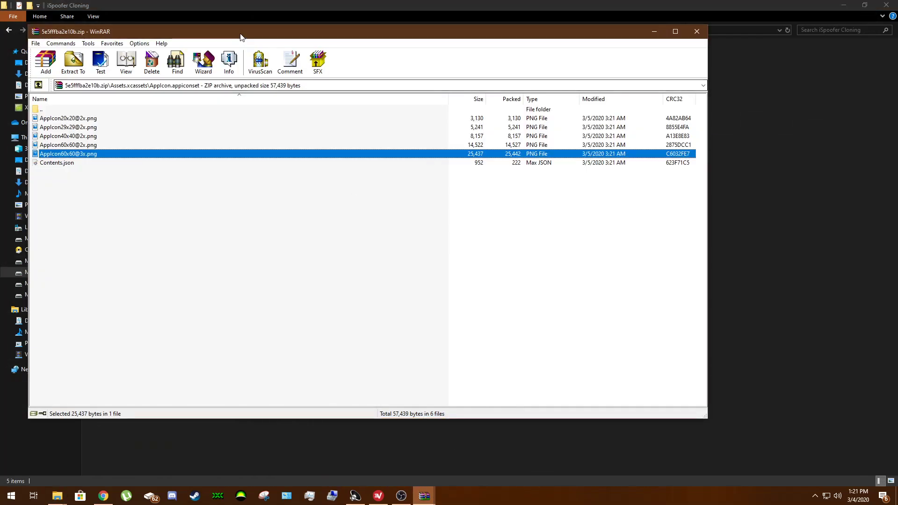
pyautogui.moveTo(238, 27); pyautogui.dragTo(513, 53)
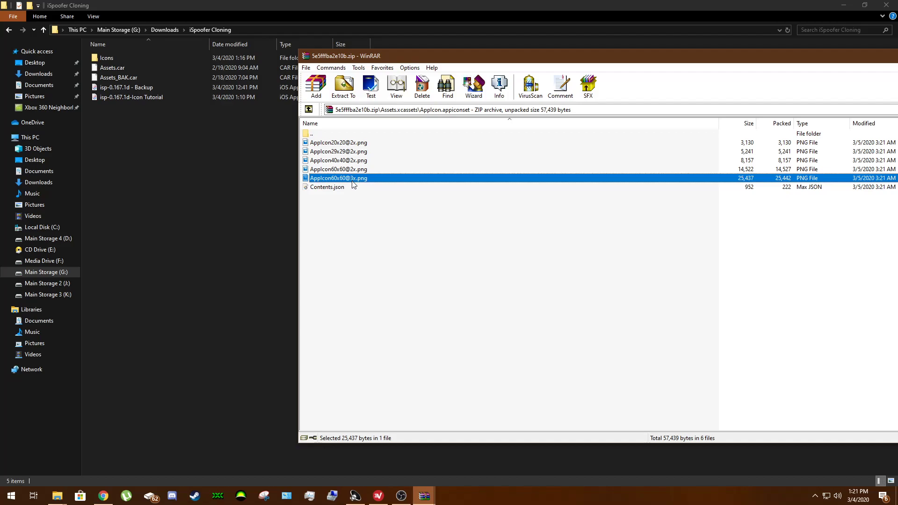
pyautogui.click(359, 229)
pyautogui.click(371, 176)
pyautogui.click(384, 171)
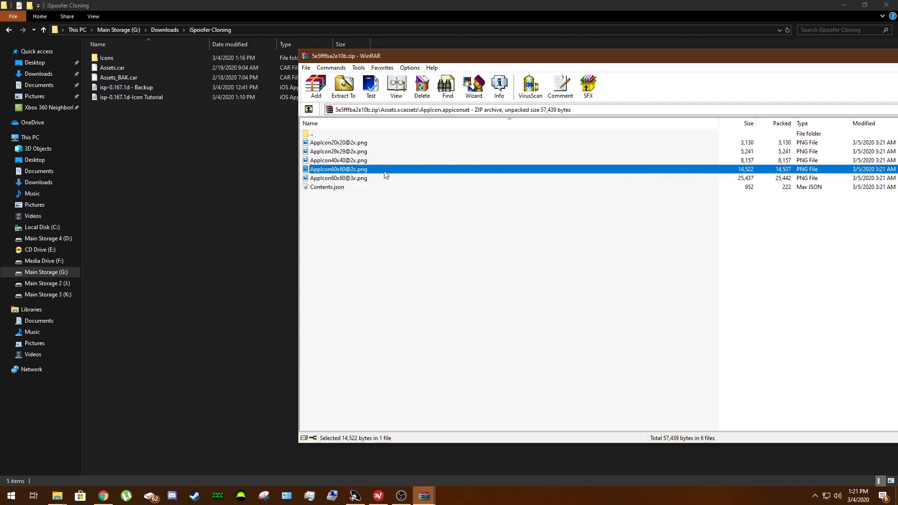
pyautogui.click(375, 216)
pyautogui.click(374, 180)
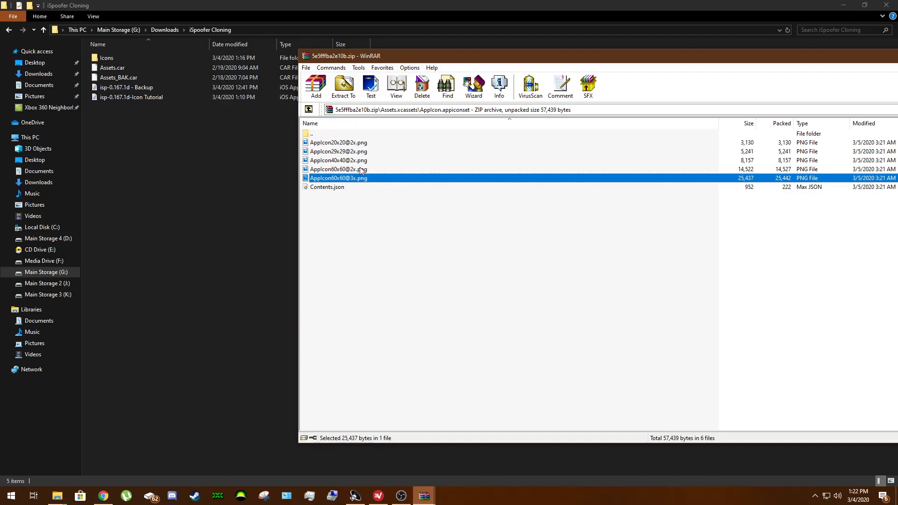
pyautogui.click(378, 239)
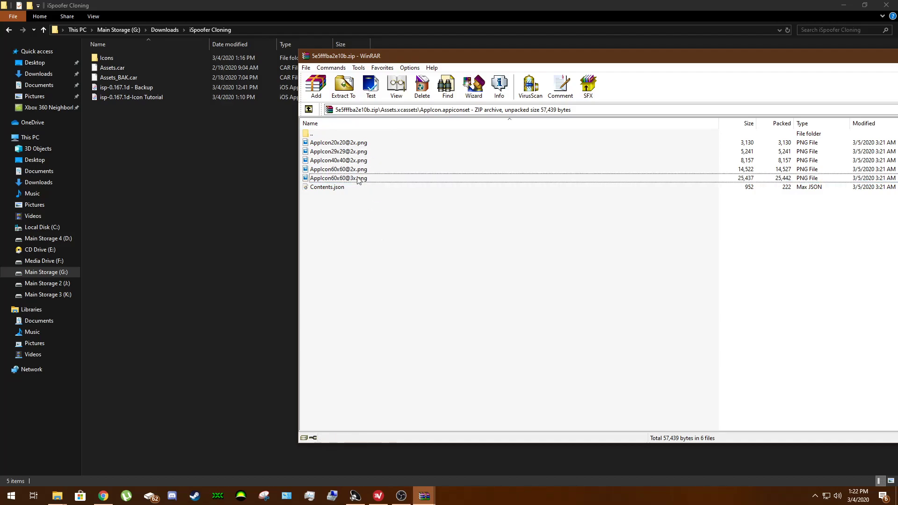
pyautogui.click(357, 178)
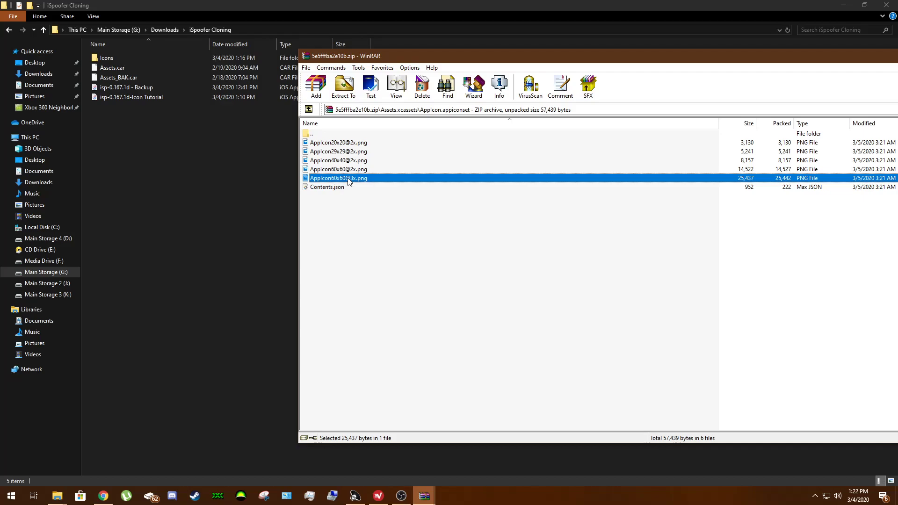
pyautogui.moveTo(347, 180); pyautogui.dragTo(187, 160)
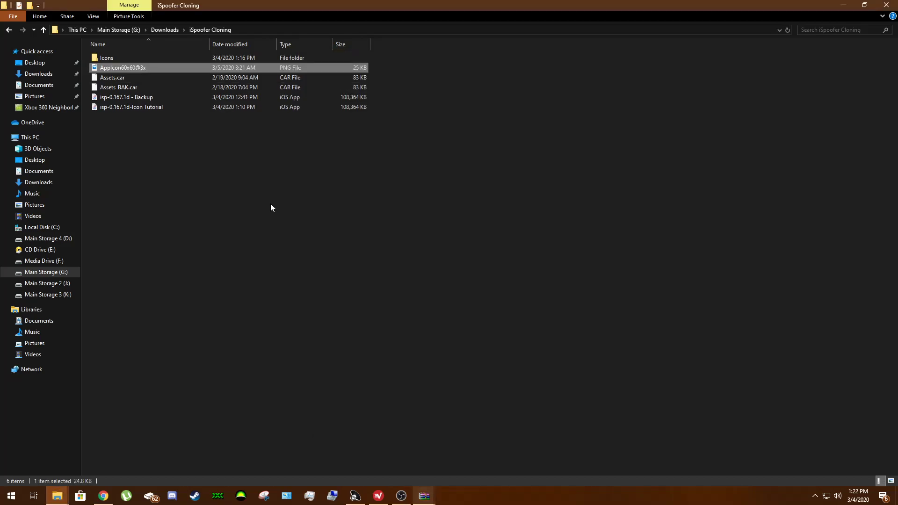
# Close the zip archive window and clear the folder selection
pyautogui.moveTo(437, 482)
pyautogui.click(515, 424)
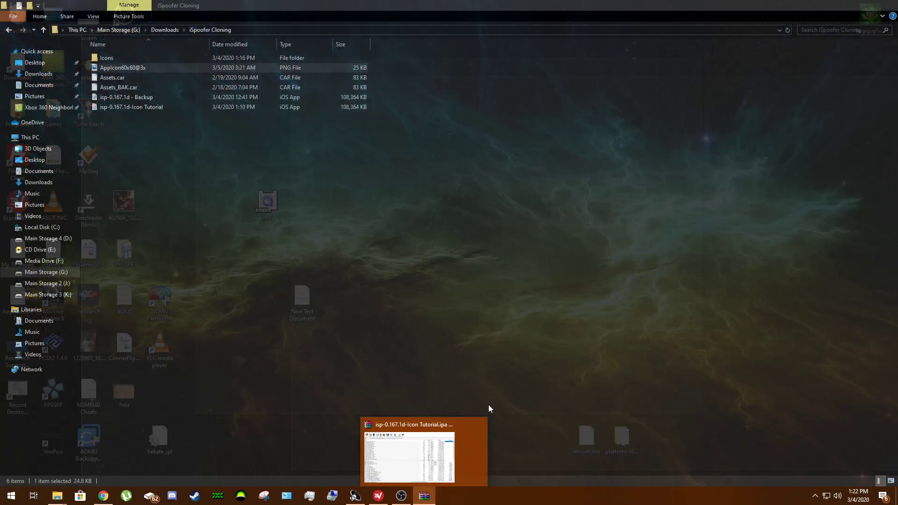
pyautogui.click(206, 223)
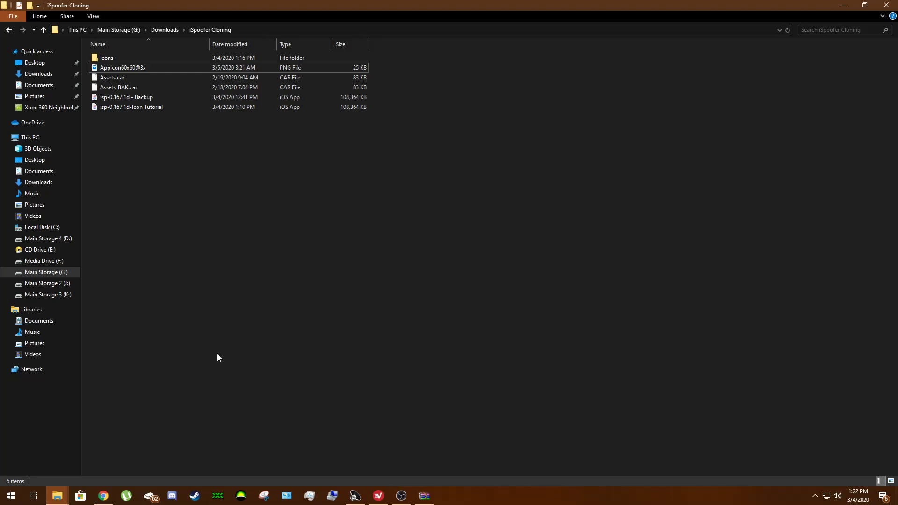
pyautogui.click(11, 496)
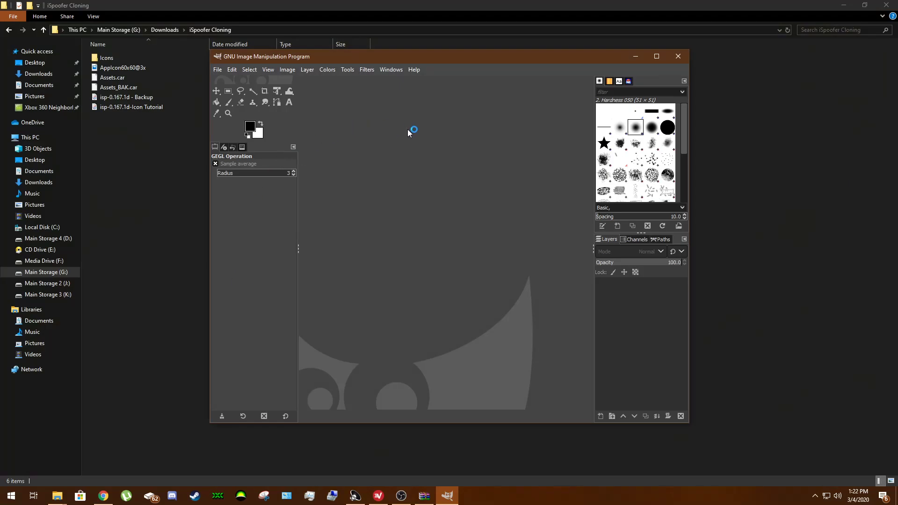
pyautogui.moveTo(376, 56); pyautogui.dragTo(431, 59)
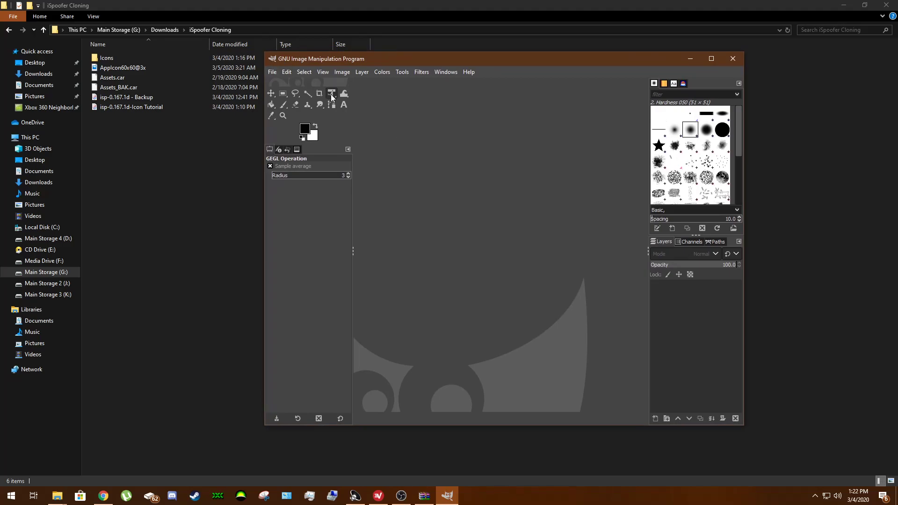
pyautogui.moveTo(124, 65); pyautogui.dragTo(504, 174)
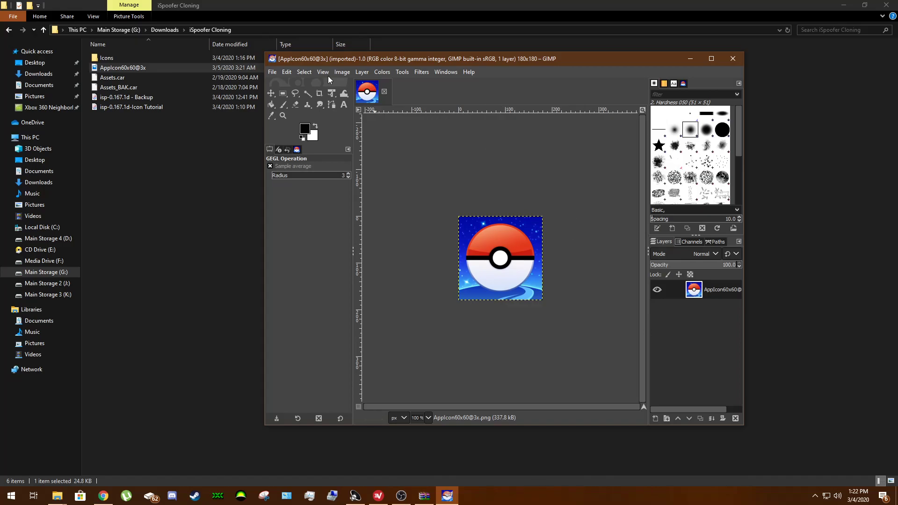
# Shift the icon's hue with Colors > Hue-Chroma and apply it
pyautogui.click(384, 73)
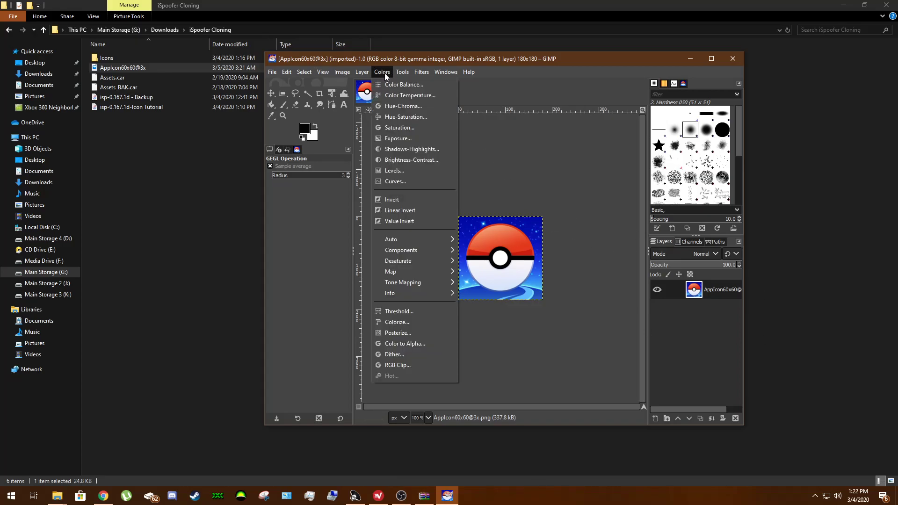
pyautogui.click(397, 108)
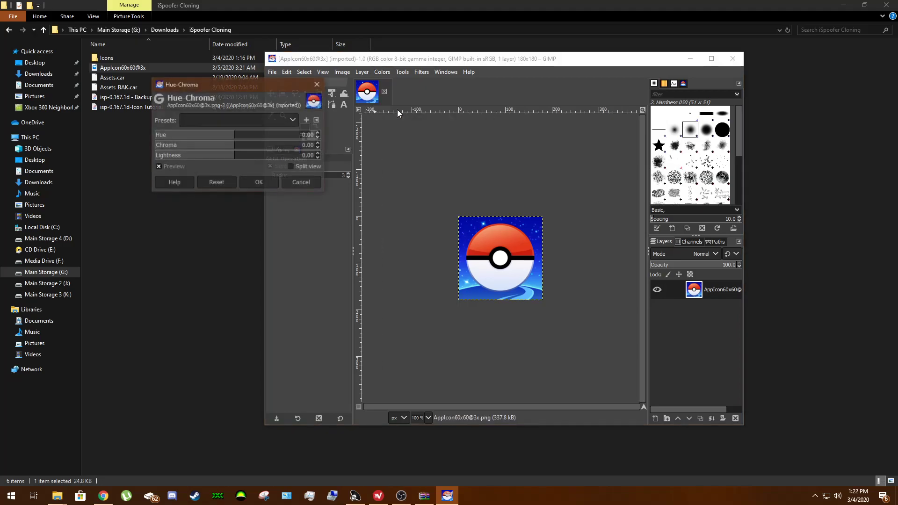
pyautogui.moveTo(219, 134); pyautogui.dragTo(237, 148)
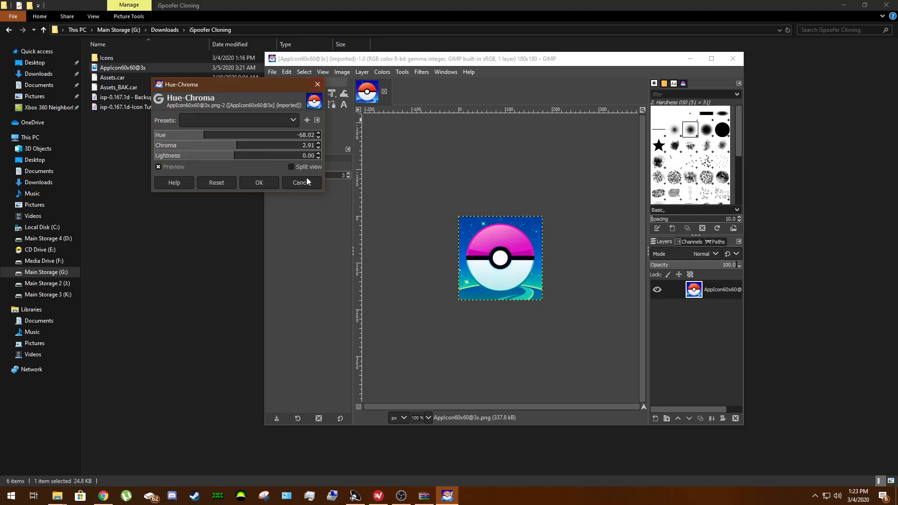
pyautogui.click(270, 183)
# Shift the hue to 85.6 in Hue-Saturation, turning the ball orange on purple
pyautogui.click(388, 72)
pyautogui.click(394, 120)
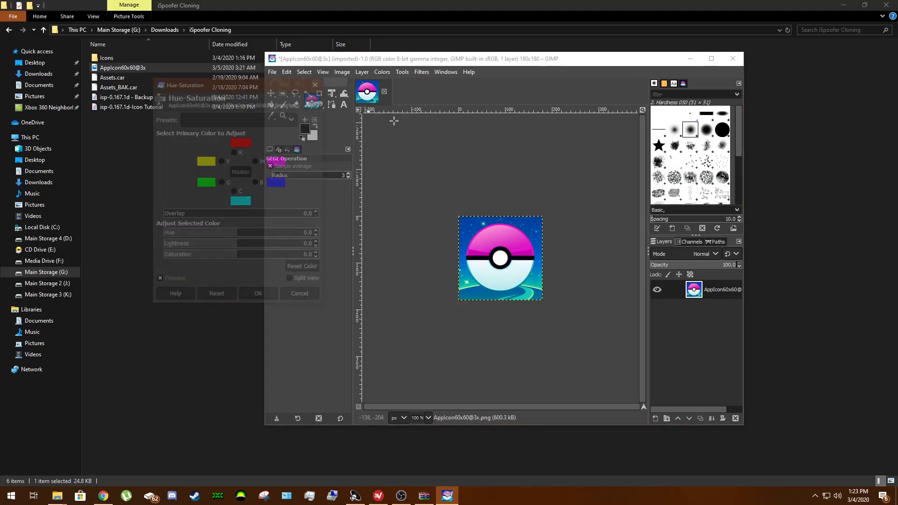
pyautogui.moveTo(243, 236); pyautogui.dragTo(274, 236)
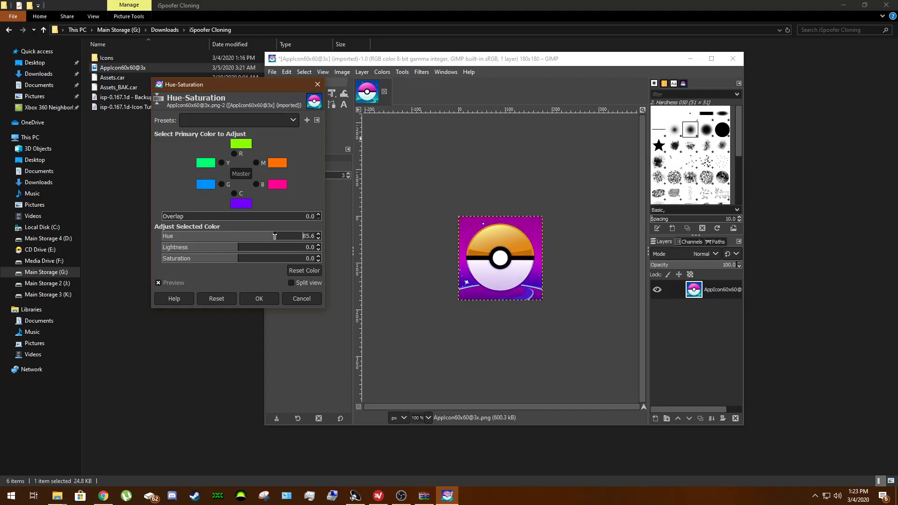
pyautogui.click(259, 298)
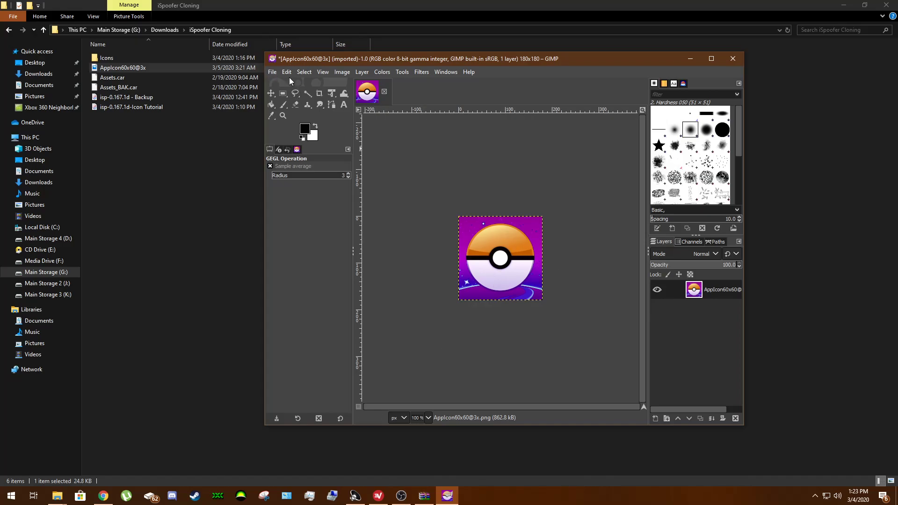
# In Export As, set the file type to PNG image
pyautogui.click(276, 71)
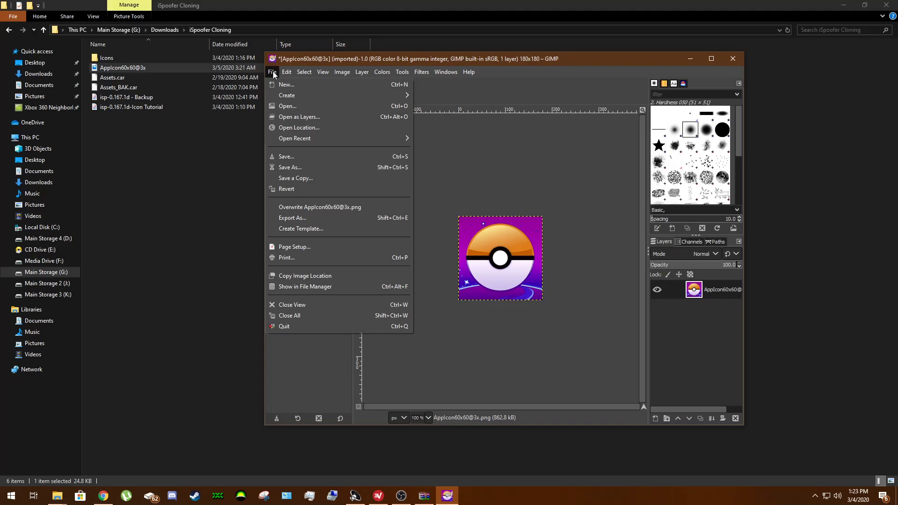
pyautogui.click(273, 73)
pyautogui.click(273, 73)
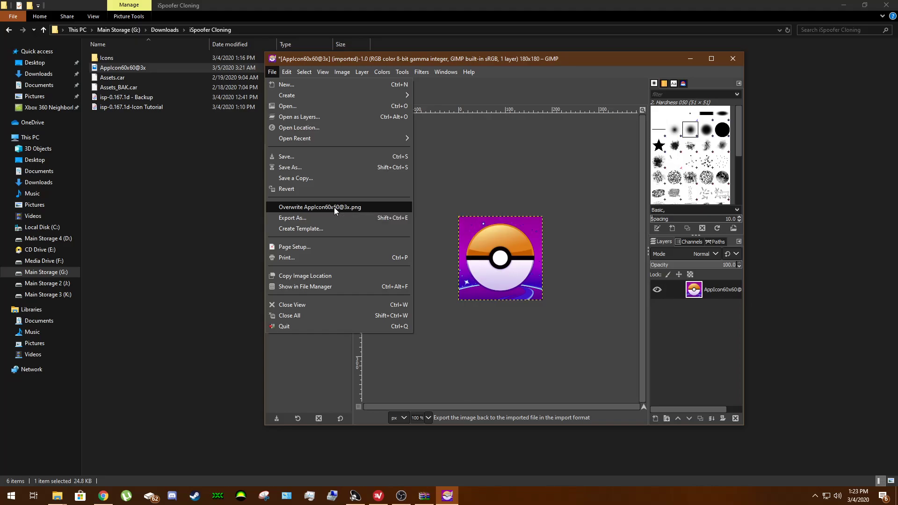
pyautogui.click(299, 214)
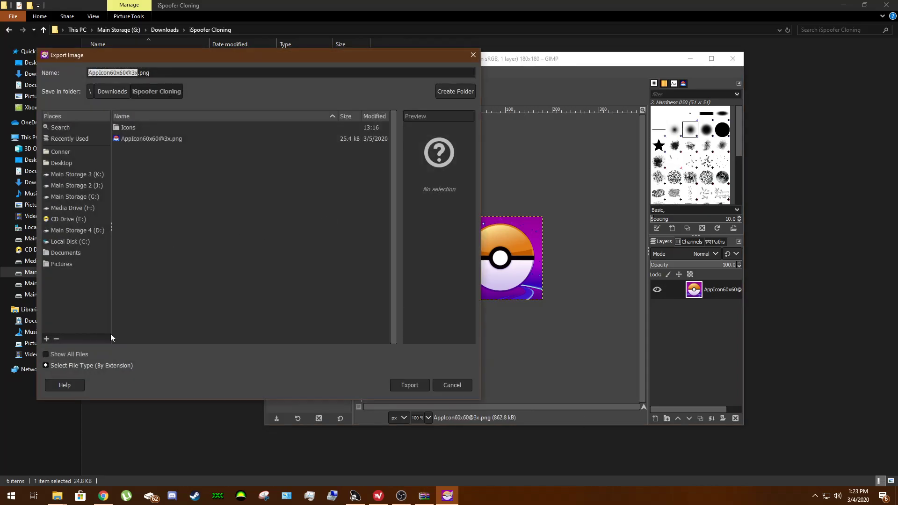
pyautogui.click(93, 367)
pyautogui.scroll(-2, 84, 324)
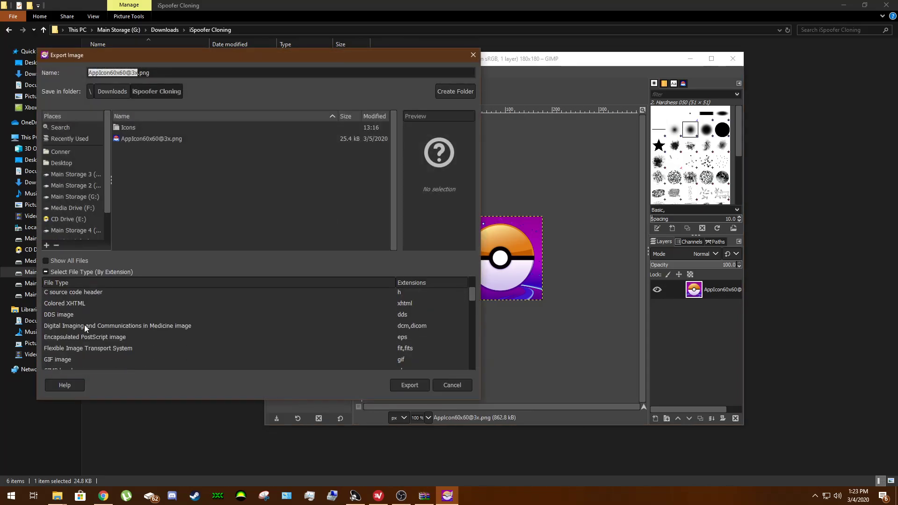
pyautogui.scroll(-5, 86, 325)
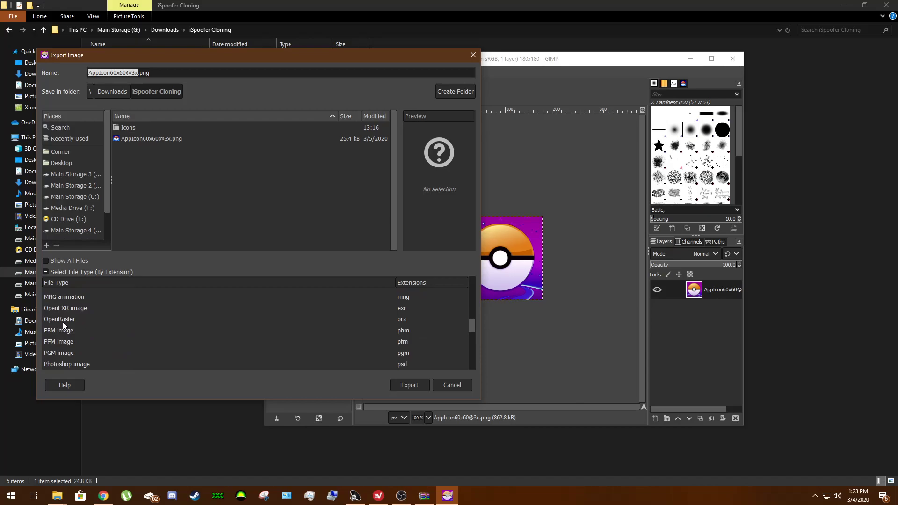
pyautogui.scroll(-2, 75, 334)
pyautogui.click(90, 330)
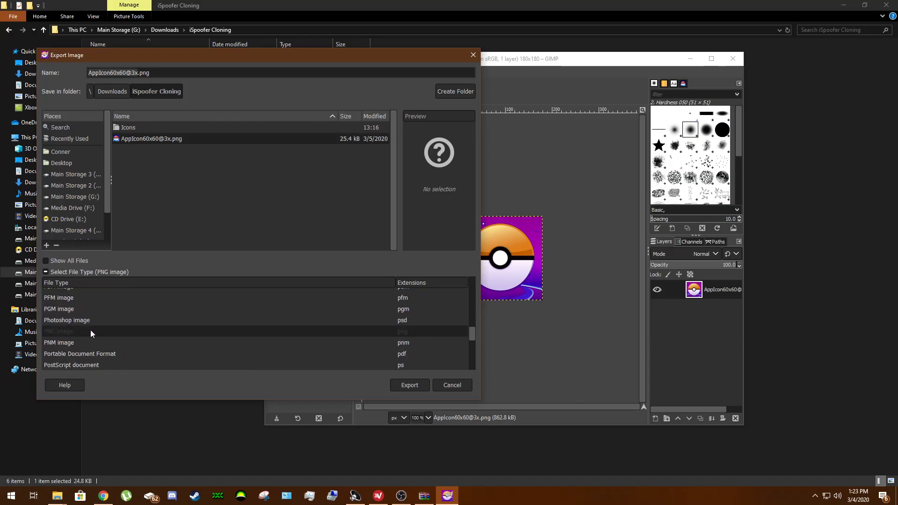
# Export the icon as 'Icon Tutorial.png' using the default PNG options
pyautogui.click(133, 72)
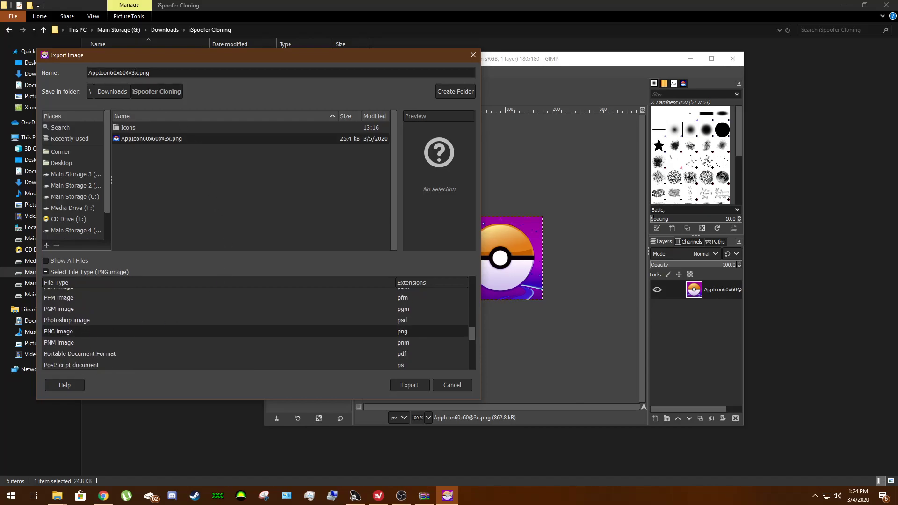
pyautogui.doubleClick(135, 73)
pyautogui.write('Icon Tutorial')
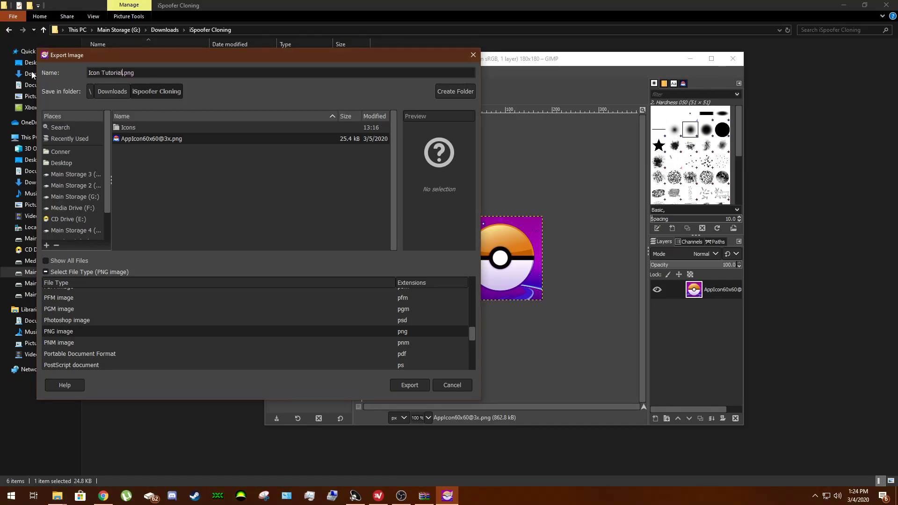
pyautogui.press('Return')
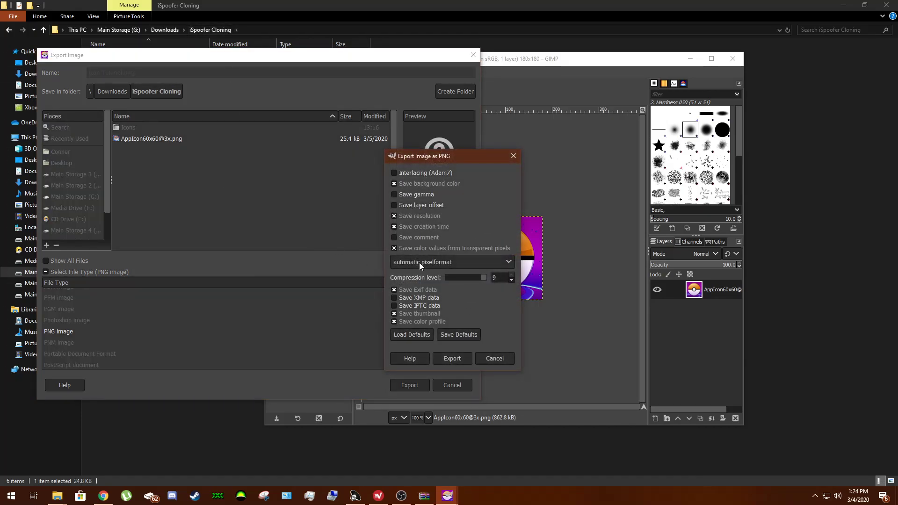
pyautogui.click(452, 358)
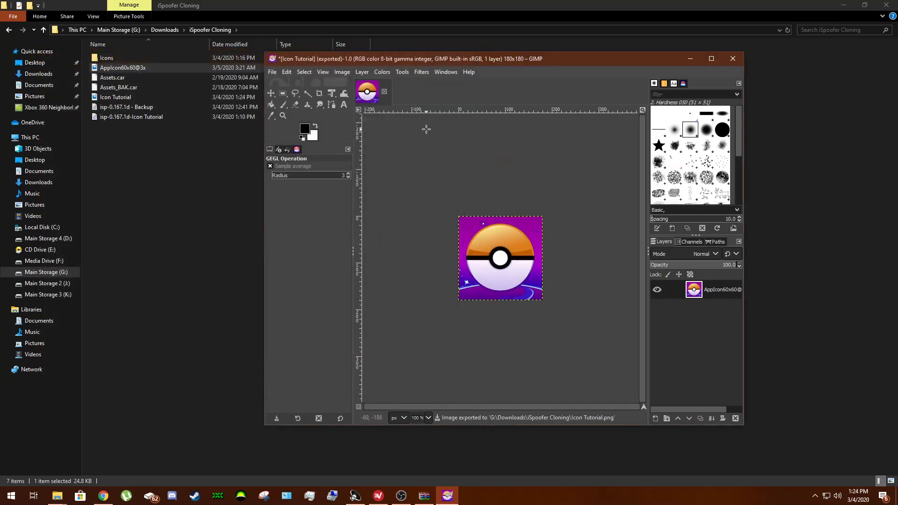
# Quit GIMP, discarding the unsaved image changes
pyautogui.click(732, 58)
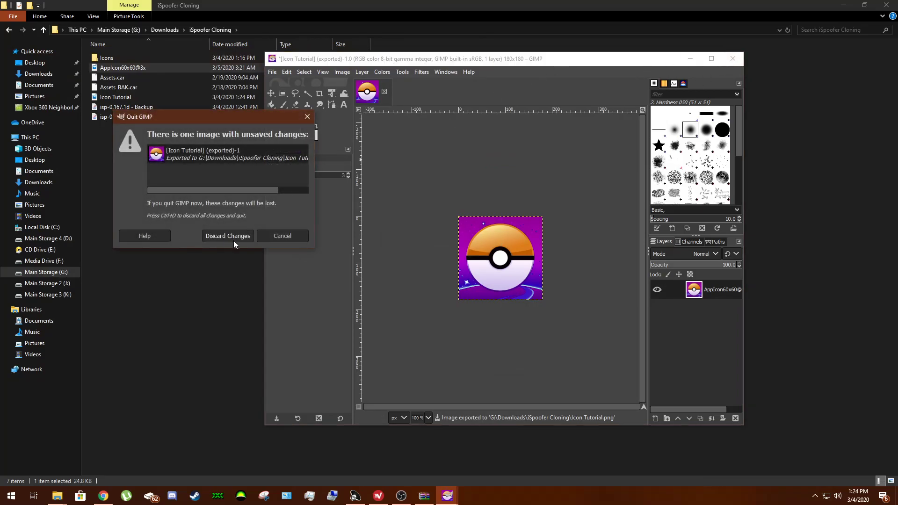
pyautogui.moveTo(232, 191)
pyautogui.mouseDown()
pyautogui.moveTo(271, 191)
pyautogui.moveTo(215, 192)
pyautogui.mouseUp()
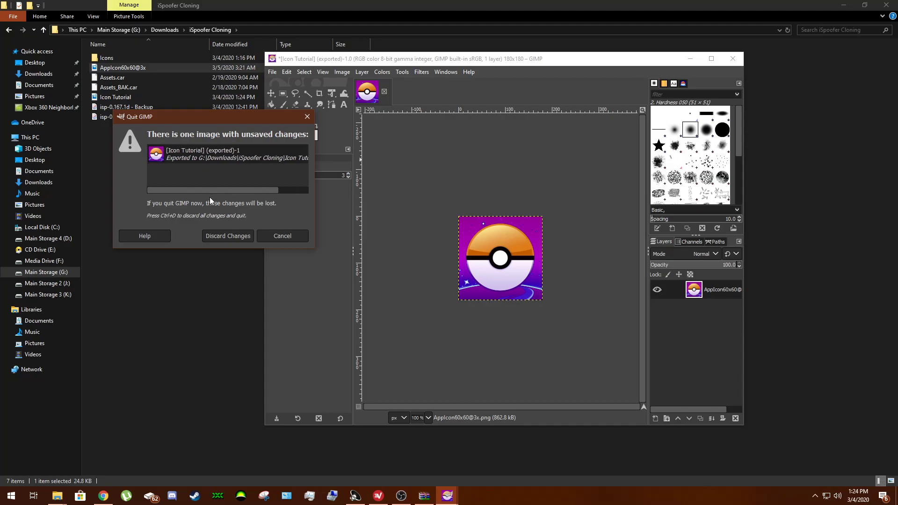
pyautogui.click(282, 236)
pyautogui.click(272, 72)
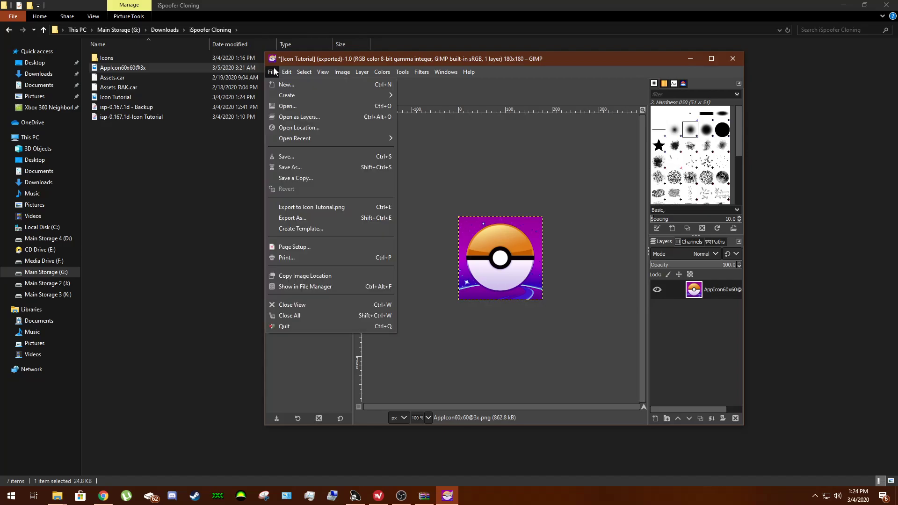
pyautogui.click(269, 114)
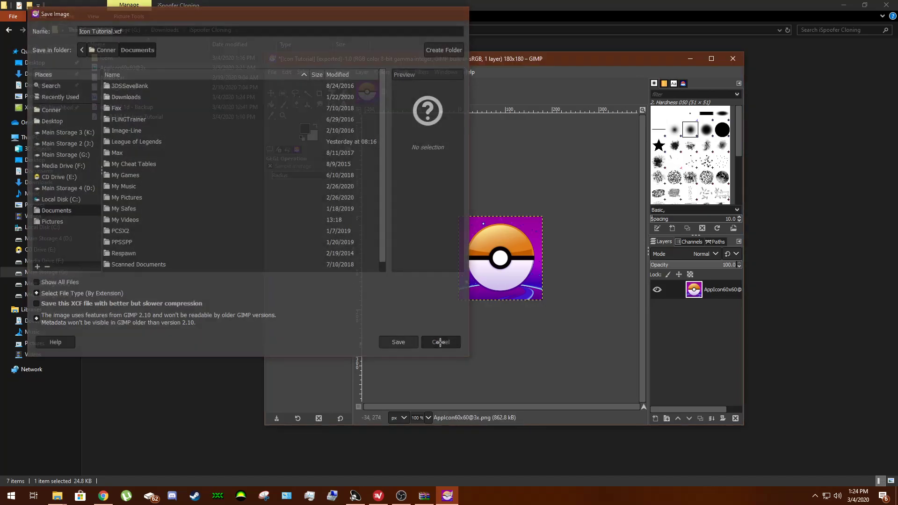
pyautogui.click(437, 343)
pyautogui.click(733, 59)
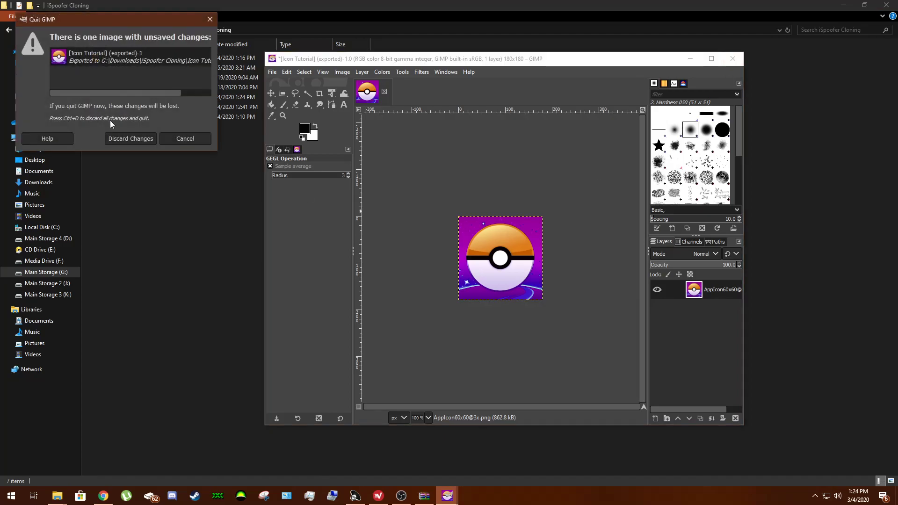
pyautogui.click(133, 138)
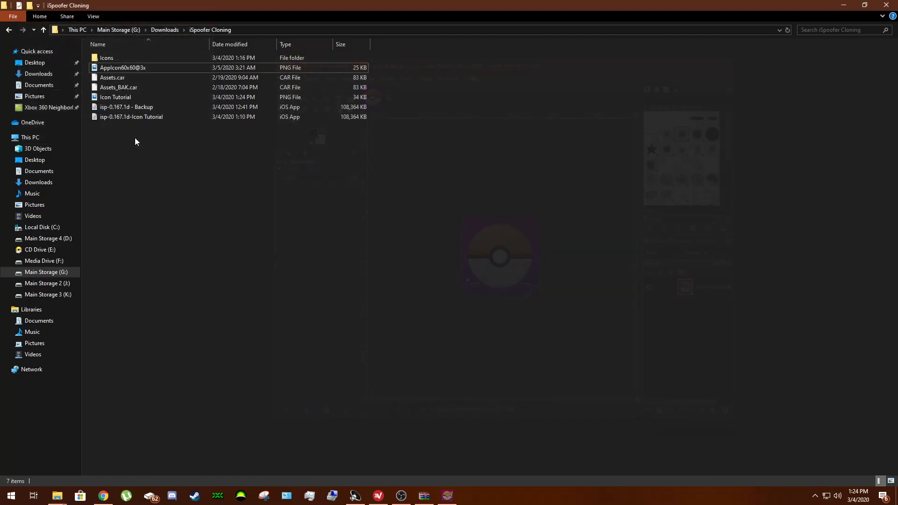
# Preview the exported Icon Tutorial PNG in Photos, close it, and reselect the file
pyautogui.doubleClick(129, 96)
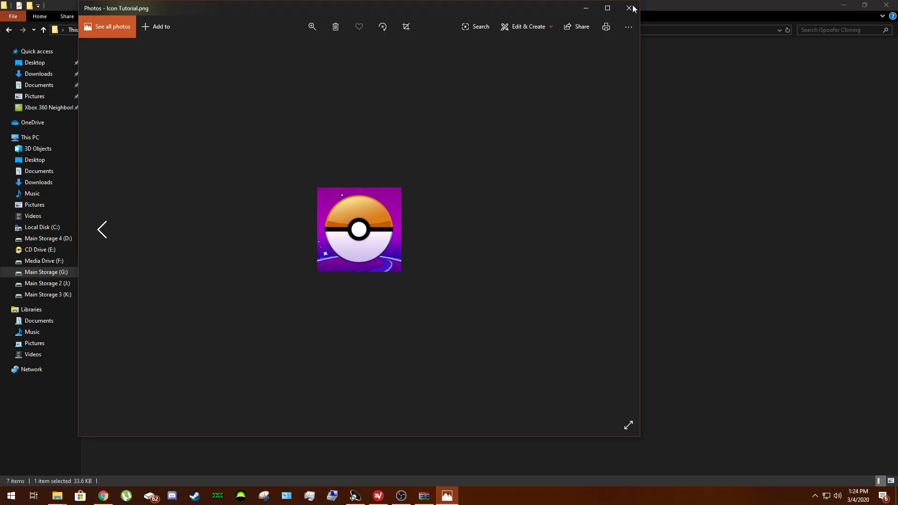
pyautogui.click(629, 8)
pyautogui.click(149, 193)
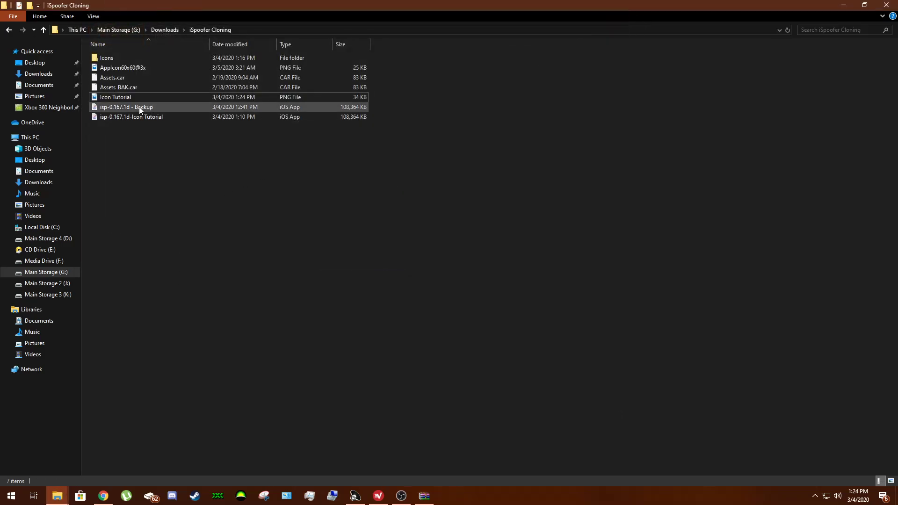
pyautogui.click(123, 97)
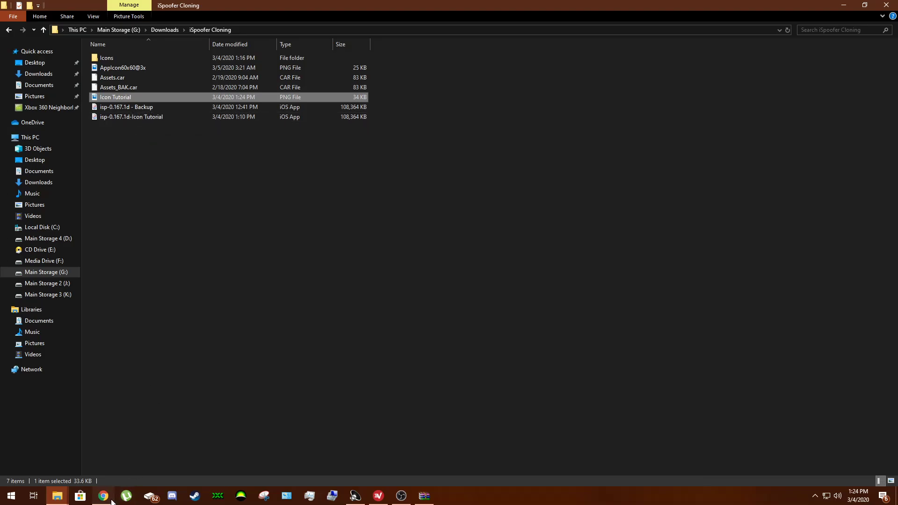
# Switch to Chrome's IOS Icon File Assets.car Generate Online tab
pyautogui.hotkey('alt', 'Tab')
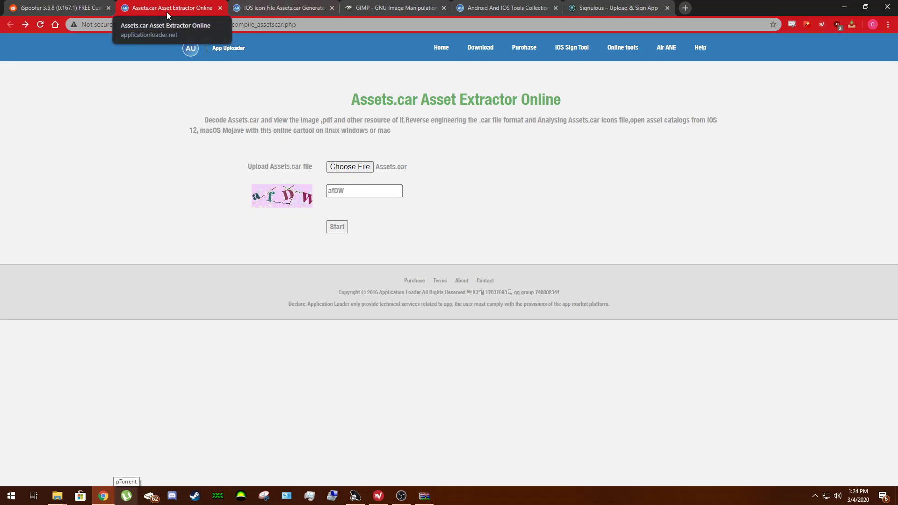
pyautogui.click(288, 8)
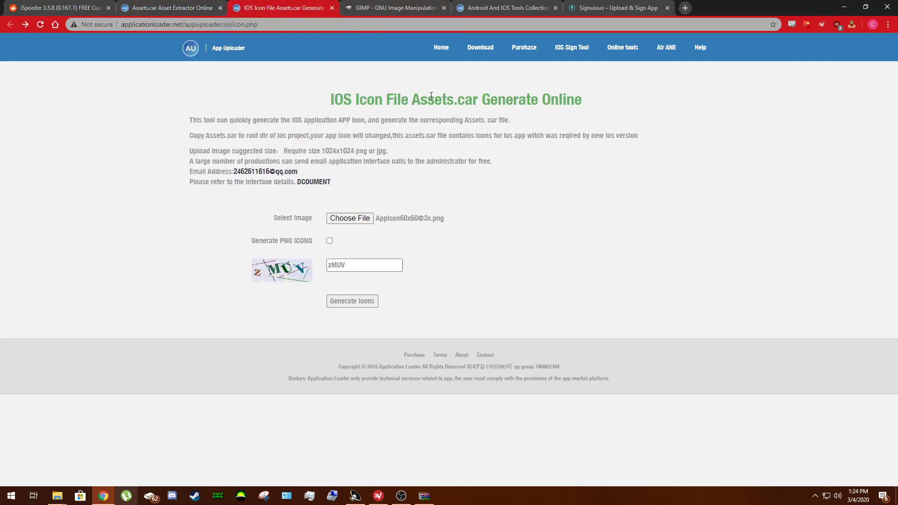
pyautogui.moveTo(338, 99); pyautogui.dragTo(582, 99)
pyautogui.click(581, 99)
# Delete Assets.car from the iSpoofer Cloning folder, keeping Assets_BAK.car, and return to Chrome
pyautogui.moveTo(57, 496)
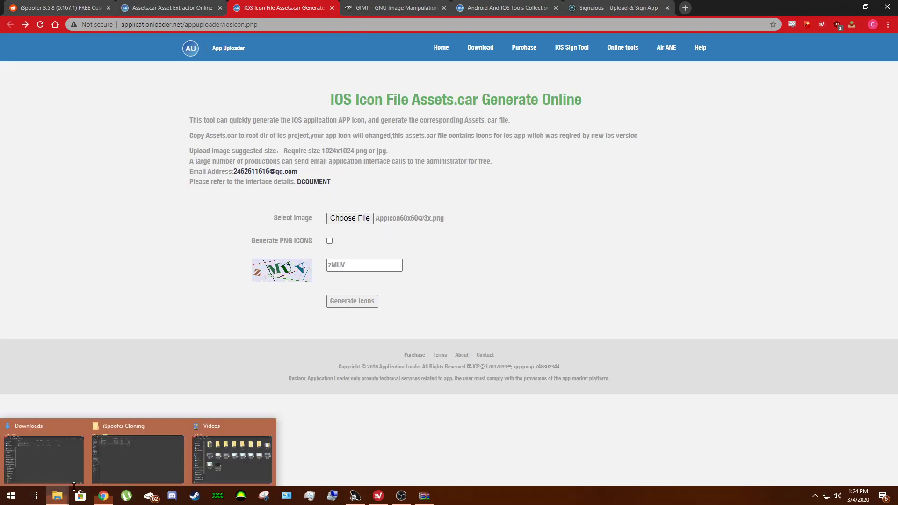
pyautogui.click(168, 455)
pyautogui.click(112, 79)
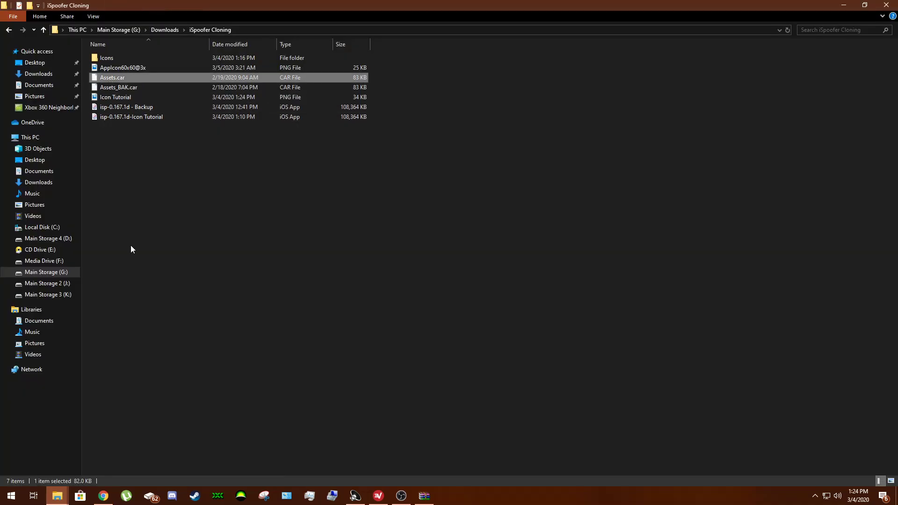
pyautogui.rightClick(111, 78)
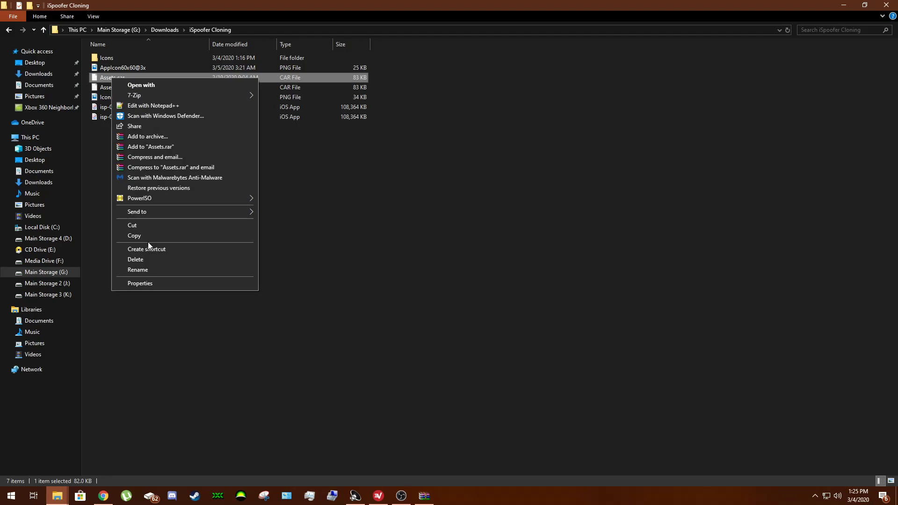
pyautogui.click(147, 264)
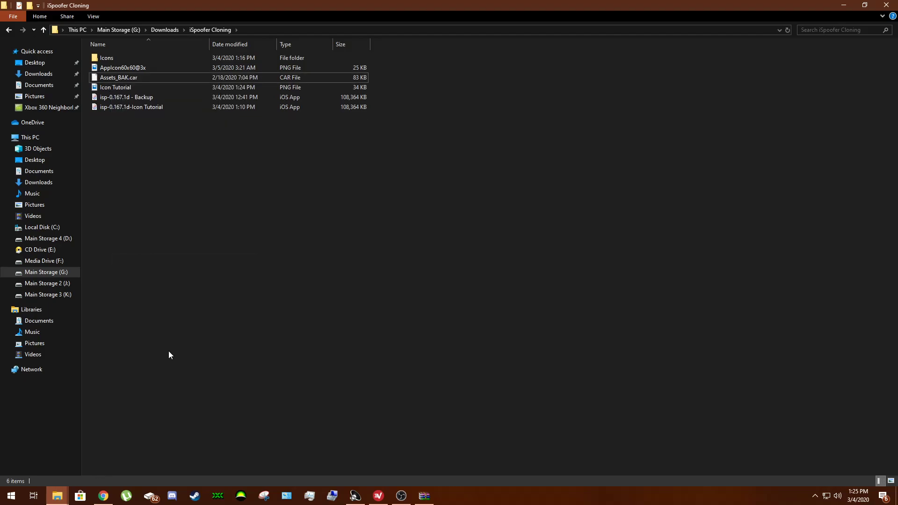
pyautogui.hotkey('alt', 'Tab')
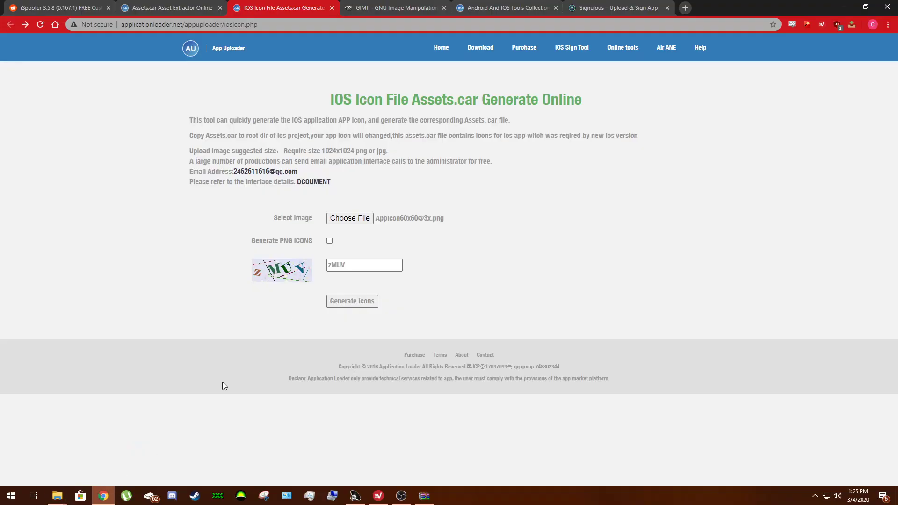
# Select Icon Tutorial.png as the upload image and enter the captcha code
pyautogui.click(372, 218)
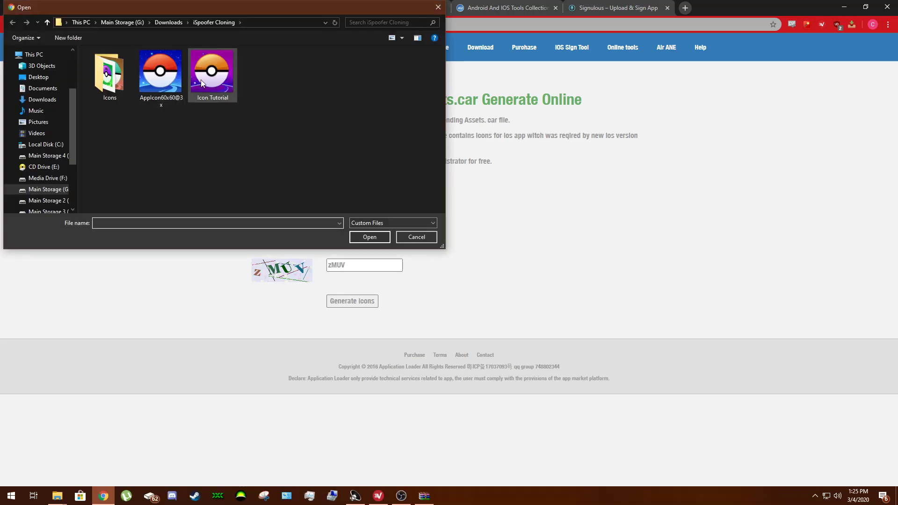
pyautogui.doubleClick(218, 79)
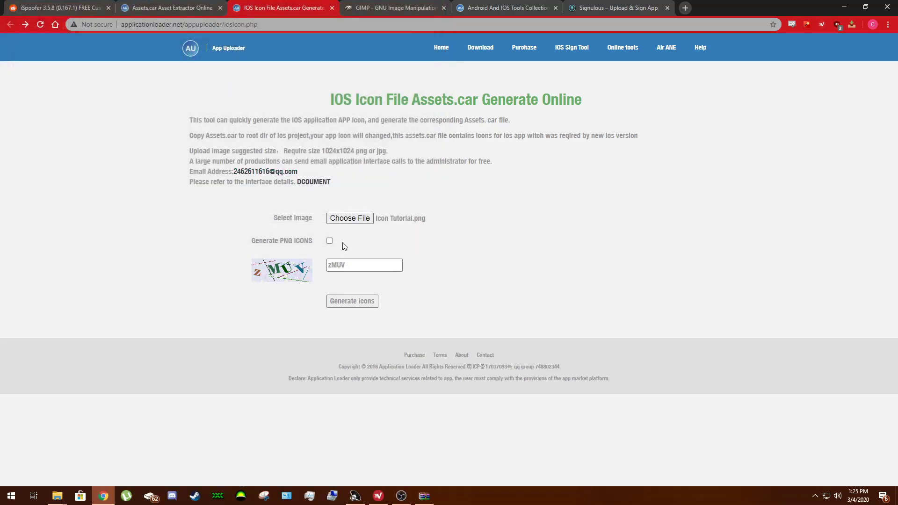
pyautogui.click(345, 262)
pyautogui.write('zMUV')
# Re-select Icon Tutorial.png after the form reset, re-enter the captcha, and generate the Assets.car
pyautogui.click(349, 218)
pyautogui.click(209, 154)
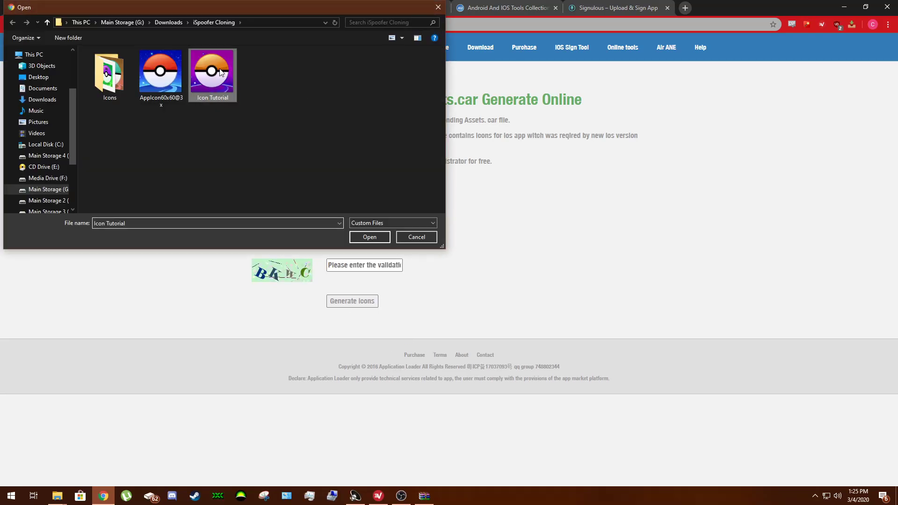
pyautogui.click(370, 289)
pyautogui.click(367, 263)
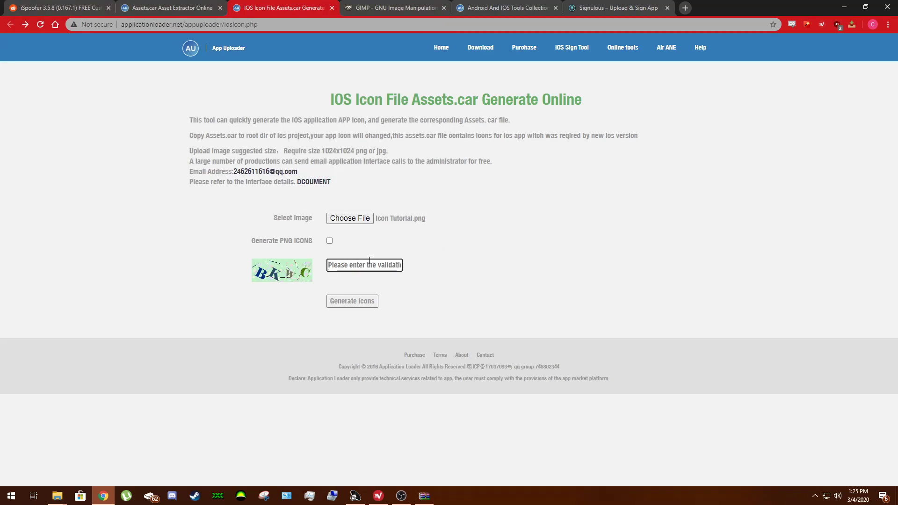
pyautogui.write('BKwC')
pyautogui.click(355, 302)
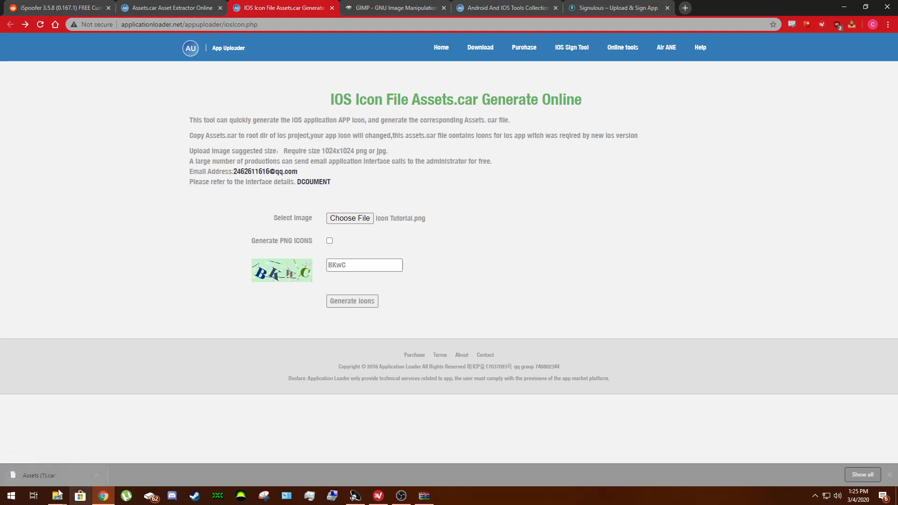
# Drag the downloaded Assets (1).car from Chrome into the iSpoofer Cloning folder
pyautogui.moveTo(57, 496)
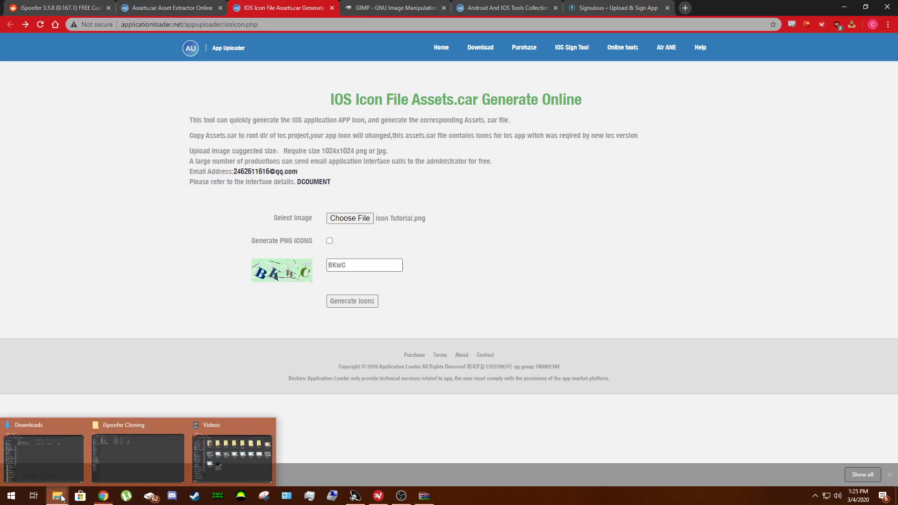
pyautogui.click(245, 458)
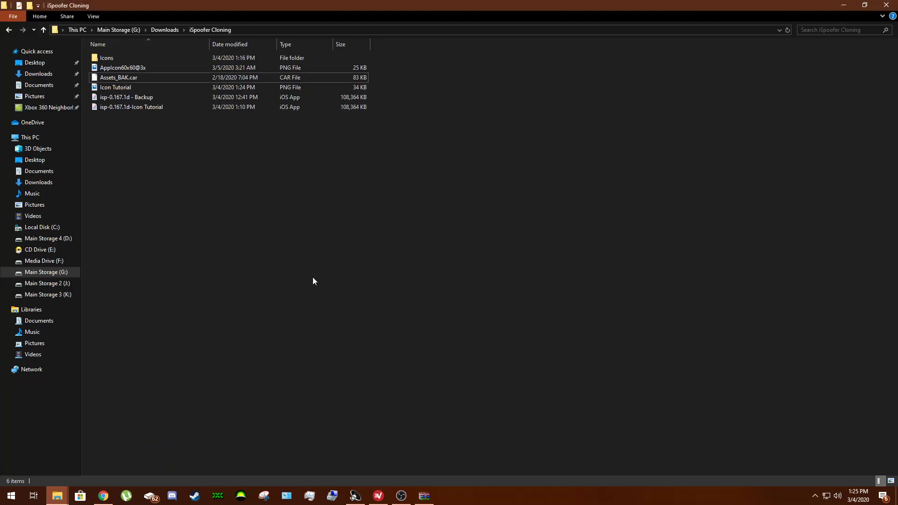
pyautogui.doubleClick(459, 8)
pyautogui.press('super+Down')
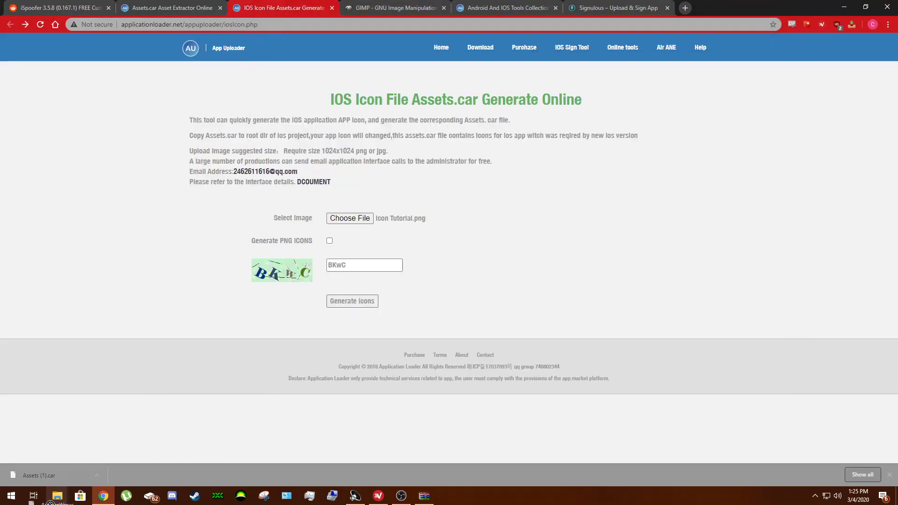
pyautogui.moveTo(50, 503); pyautogui.dragTo(425, 306)
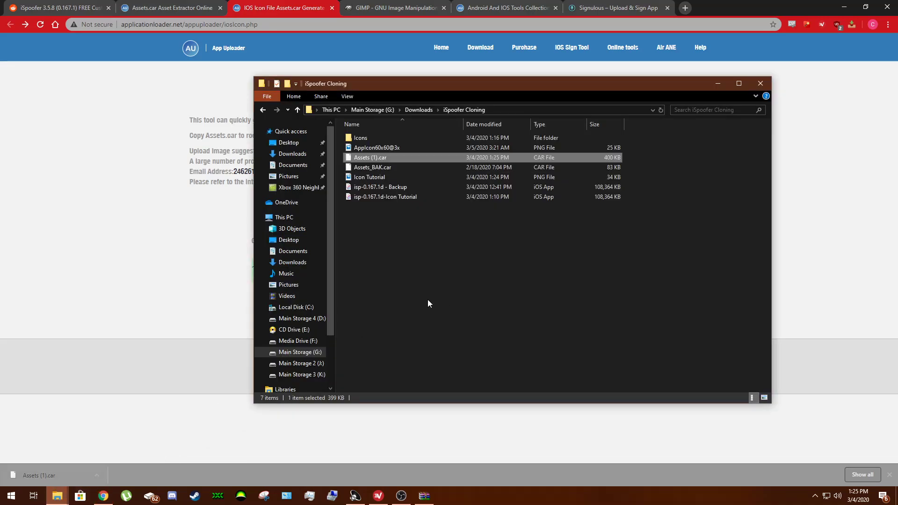
# Rename Assets (1).car to Assets.car
pyautogui.click(370, 158)
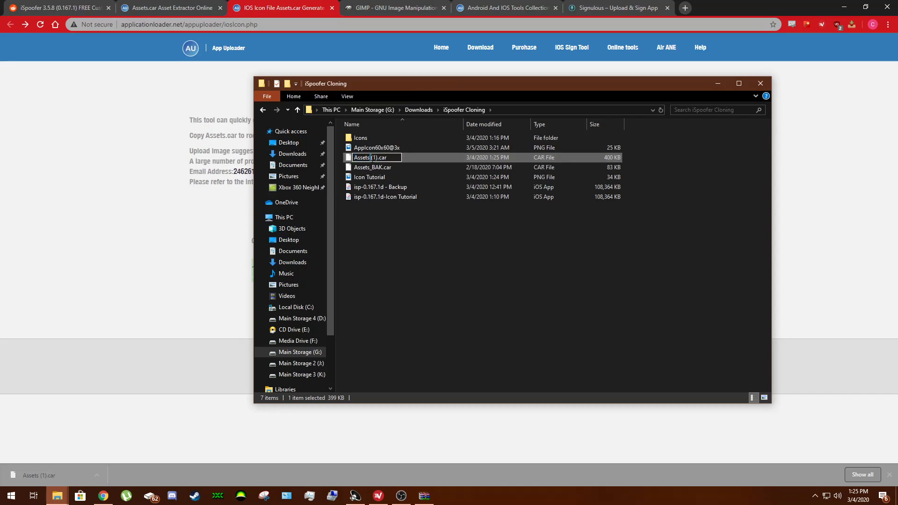
pyautogui.moveTo(370, 158); pyautogui.dragTo(379, 157)
pyautogui.press('BackSpace')
pyautogui.click(417, 252)
# Delete the old Assets.car from pokemongo.app in the isp-0.167.1d-Icon Tutorial.ipa archive
pyautogui.click(422, 500)
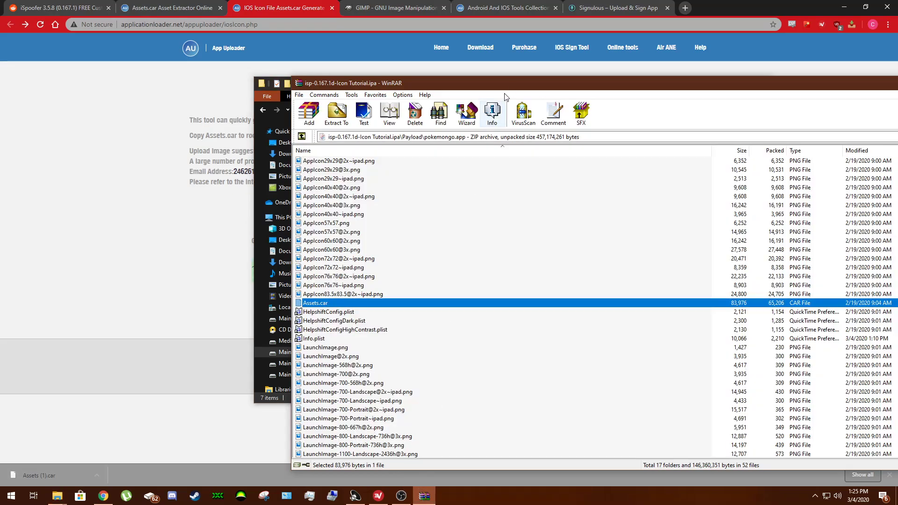
pyautogui.moveTo(496, 94); pyautogui.dragTo(285, 98)
pyautogui.click(487, 86)
pyautogui.click(616, 123)
pyautogui.rightClick(390, 336)
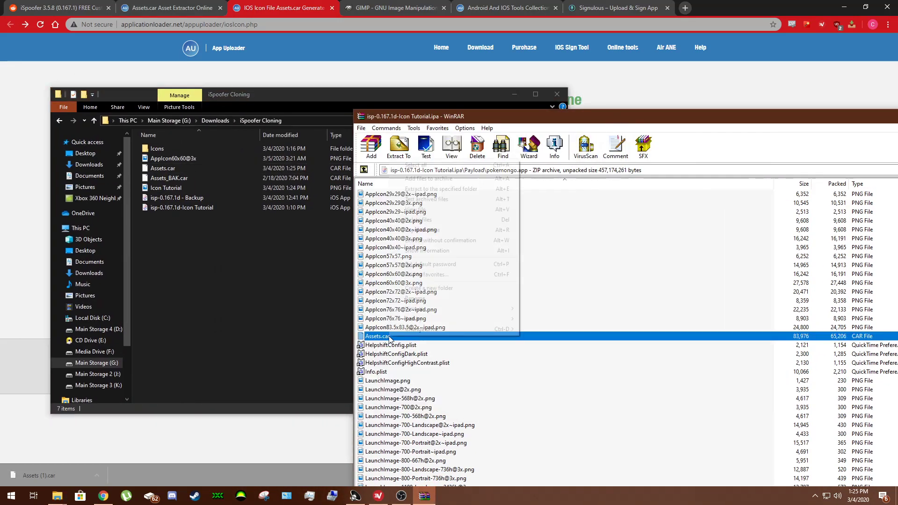
pyautogui.click(430, 222)
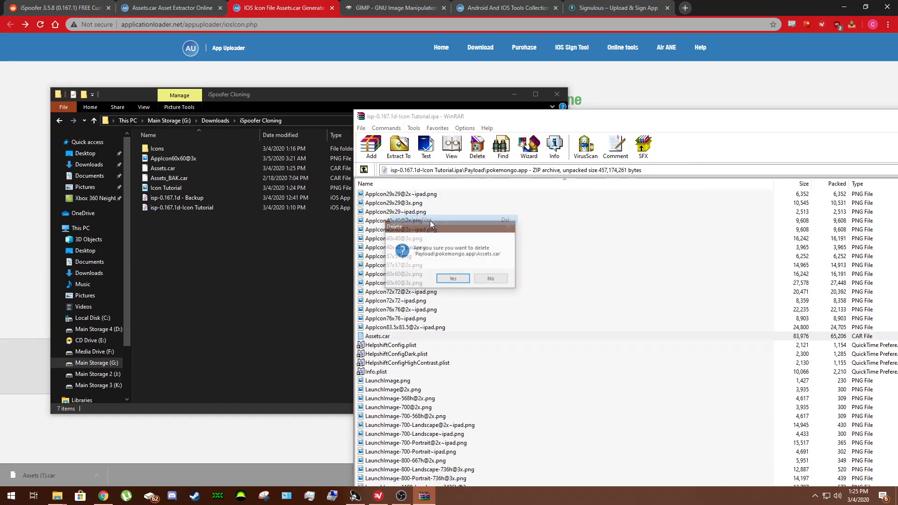
pyautogui.click(460, 280)
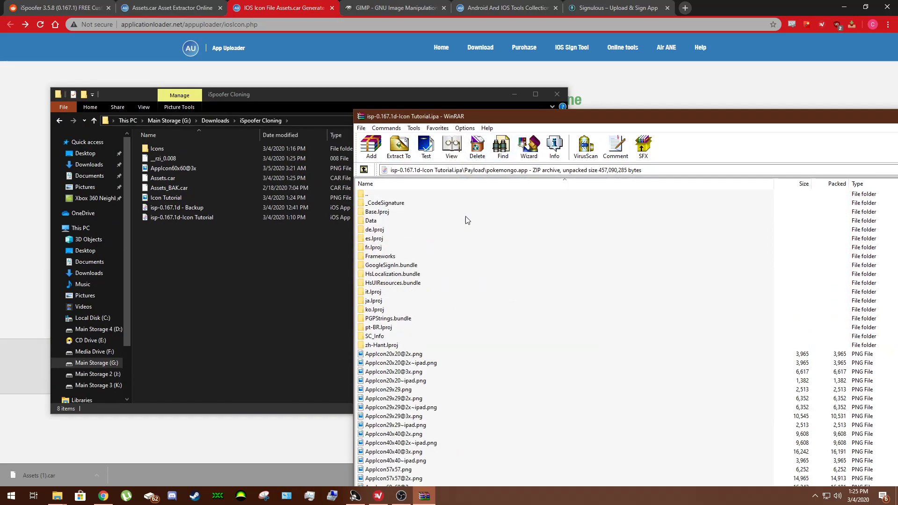
# Add the new 409,512-byte Assets.car into pokemongo.app and close the archive
pyautogui.scroll(-6, 444, 298)
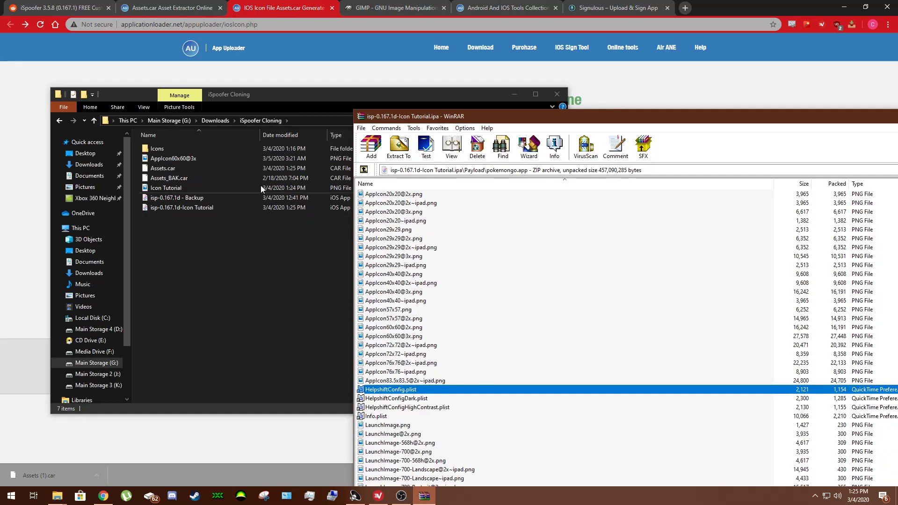
pyautogui.moveTo(174, 168); pyautogui.dragTo(513, 327)
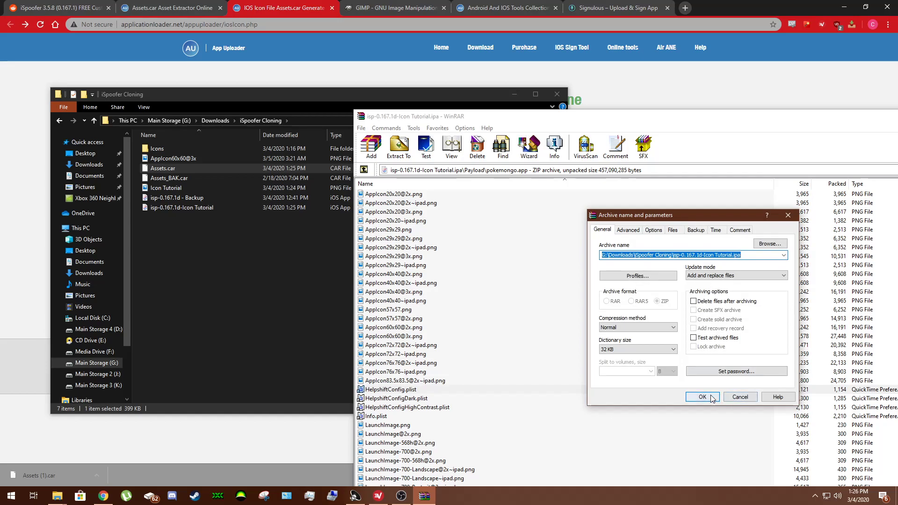
pyautogui.click(711, 397)
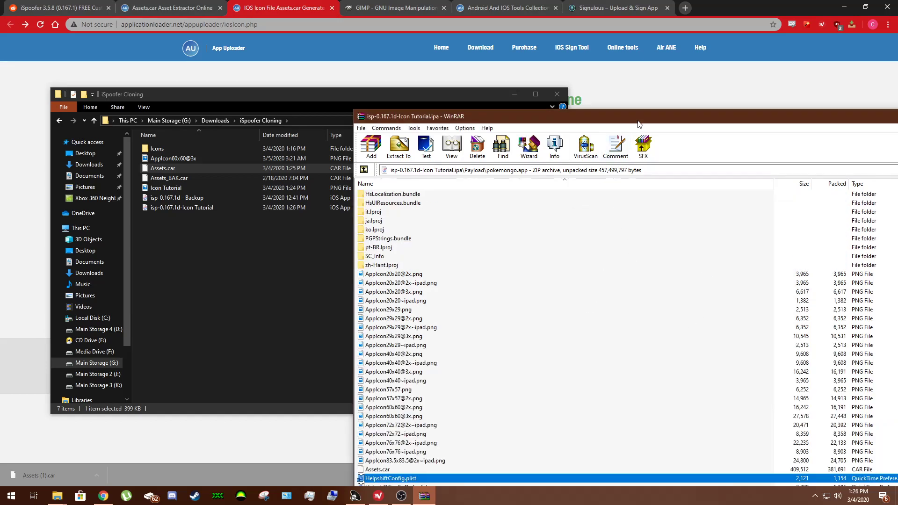
pyautogui.moveTo(639, 125); pyautogui.dragTo(442, 68)
pyautogui.click(792, 64)
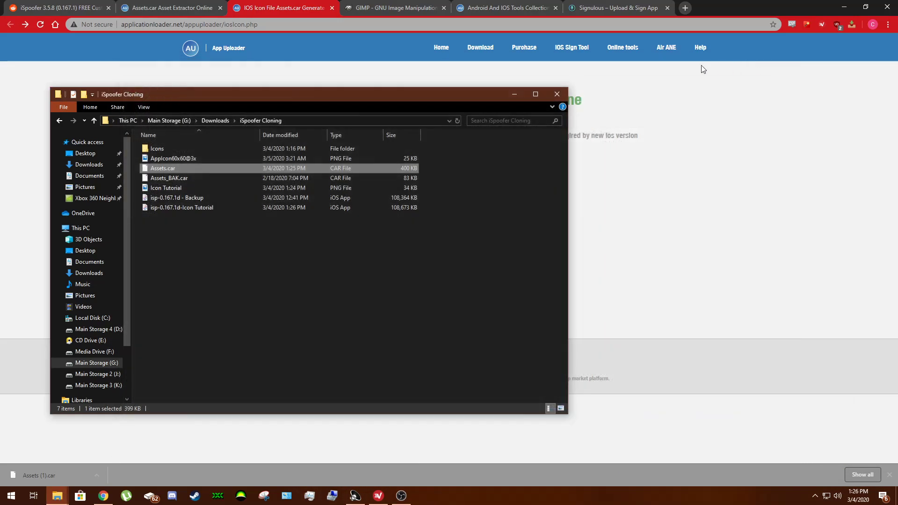
pyautogui.click(515, 95)
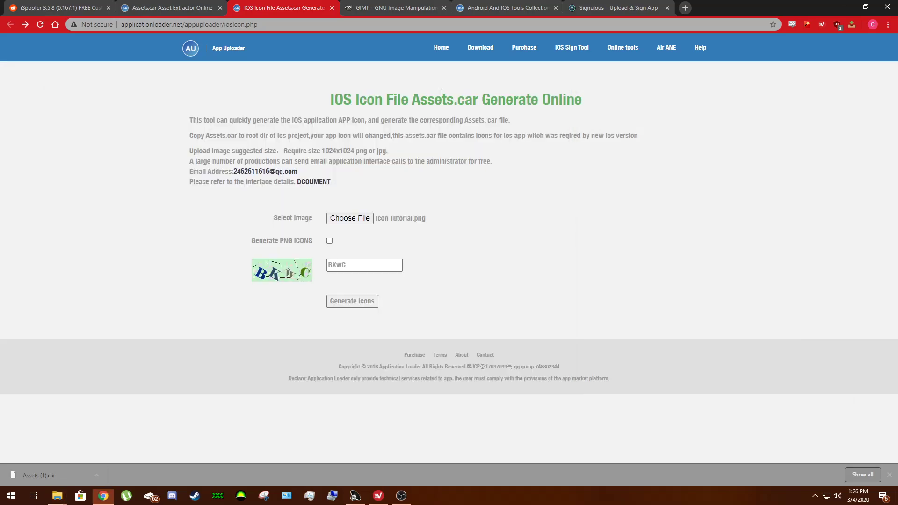
# Open Upload & Sign App from the Signulous member dashboard
pyautogui.click(599, 8)
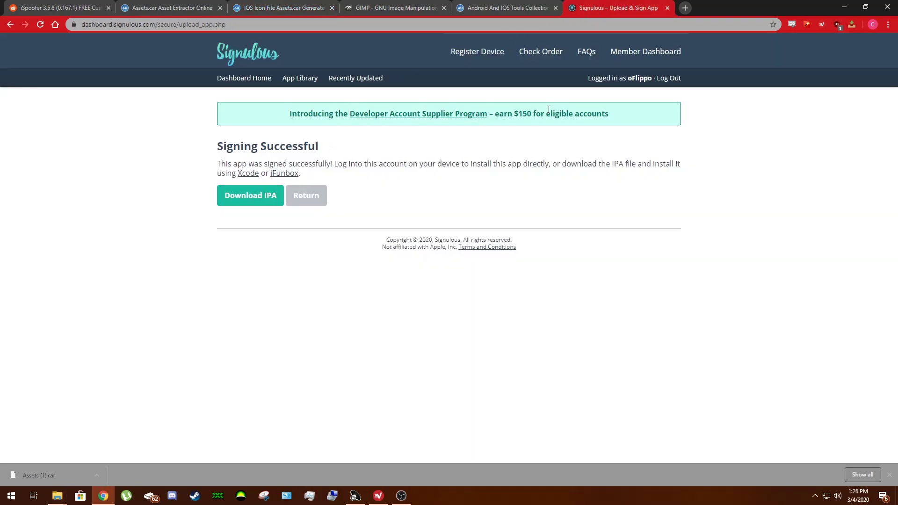
pyautogui.click(627, 52)
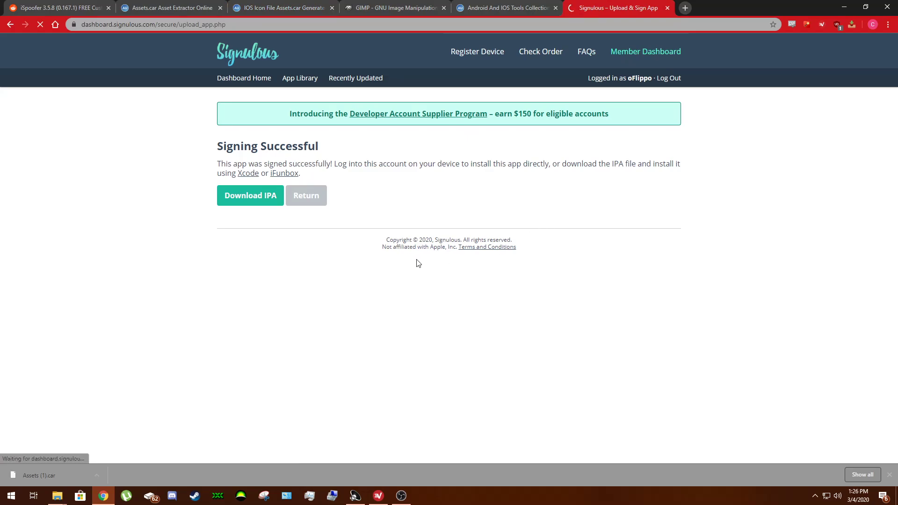
pyautogui.scroll(-3, 425, 306)
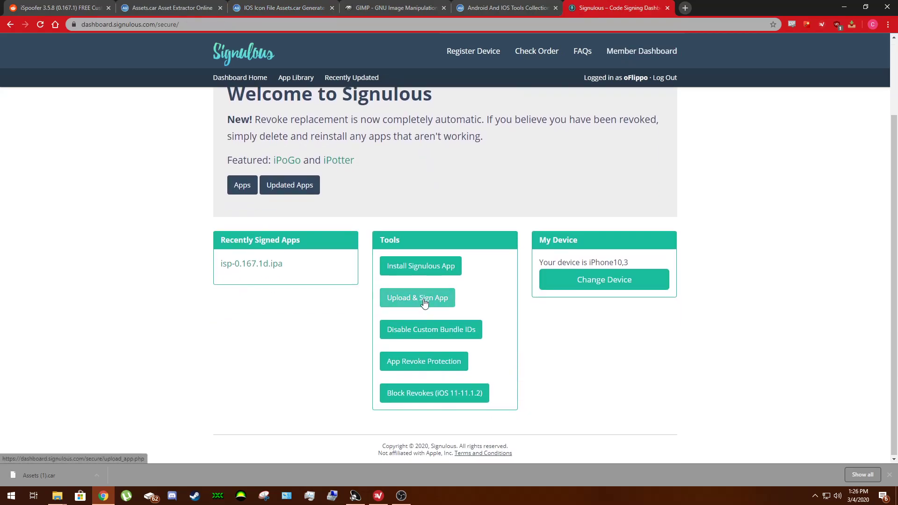
pyautogui.click(425, 303)
pyautogui.click(164, 7)
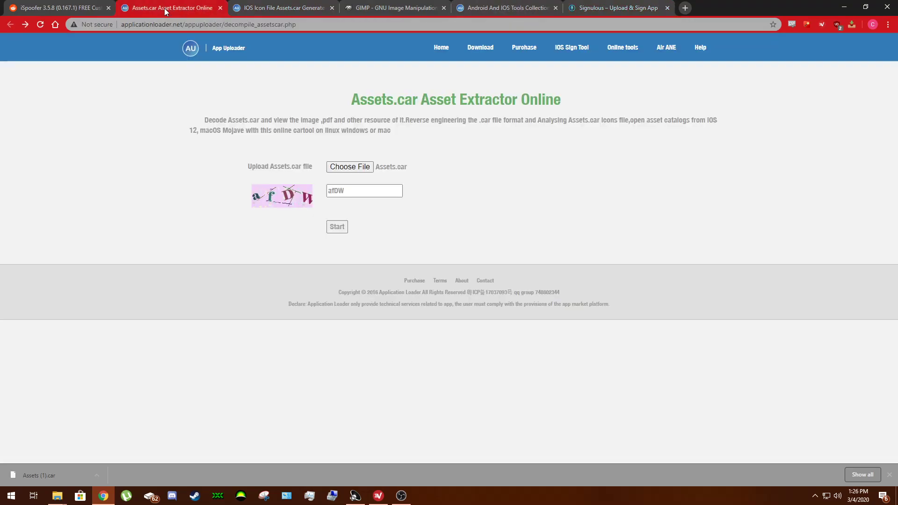
# Switch to the Reddit iSpoofer 3.5.8 (0.167.1) FREE Custom Icons post
pyautogui.click(69, 13)
pyautogui.scroll(-4, 381, 252)
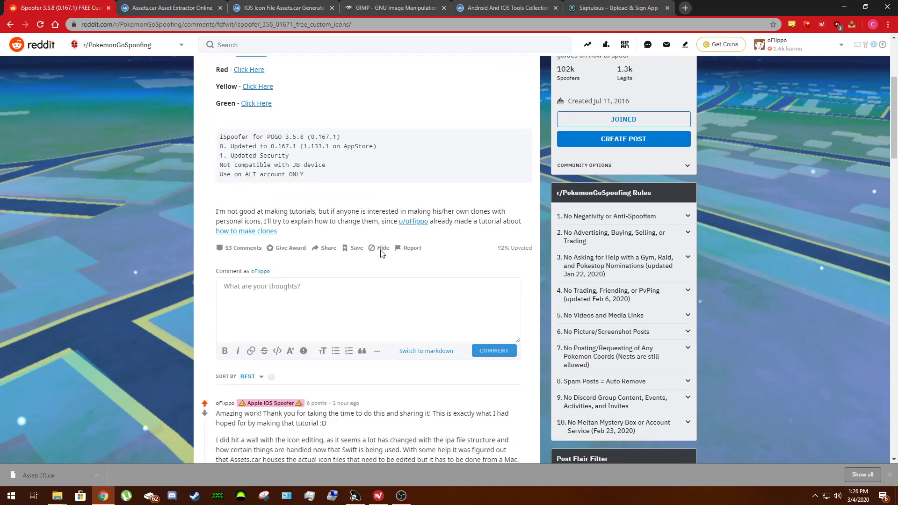
pyautogui.scroll(4, 382, 255)
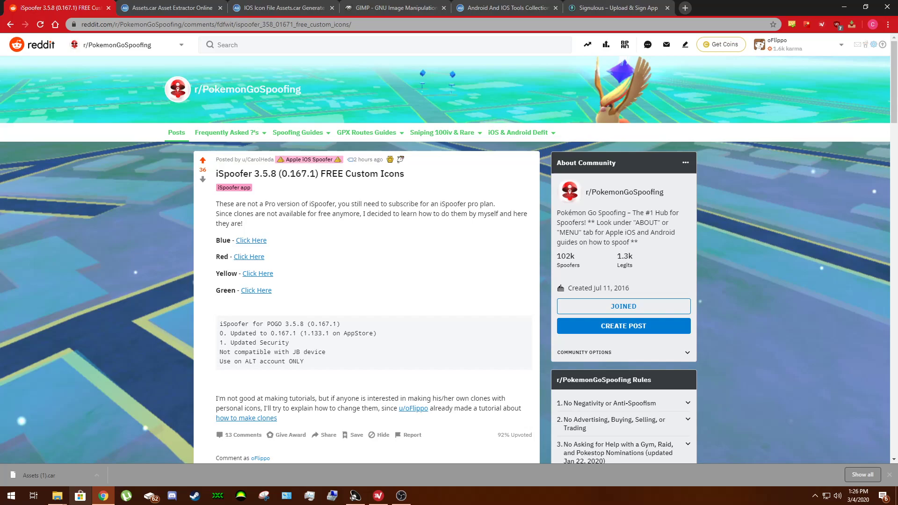
# Open and then minimise the Videos and Downloads File Explorer windows
pyautogui.click(57, 495)
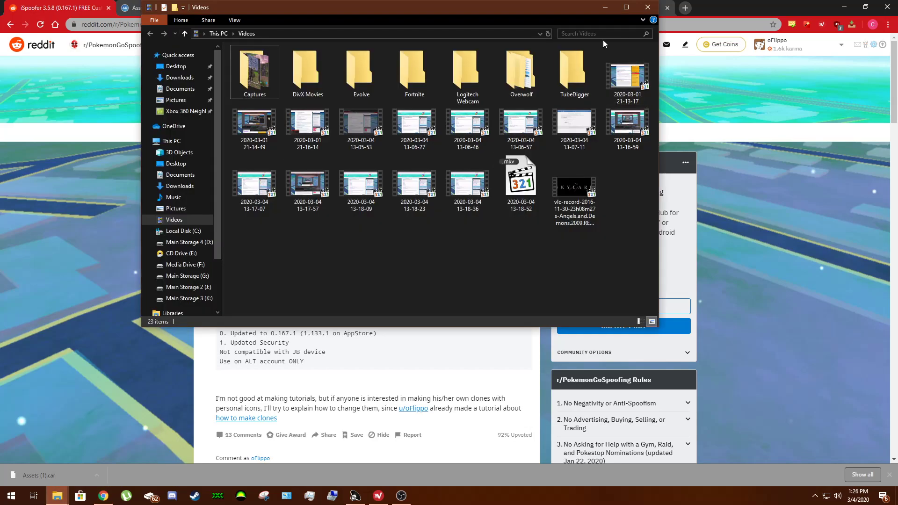
pyautogui.click(608, 7)
pyautogui.moveTo(57, 496)
pyautogui.click(43, 452)
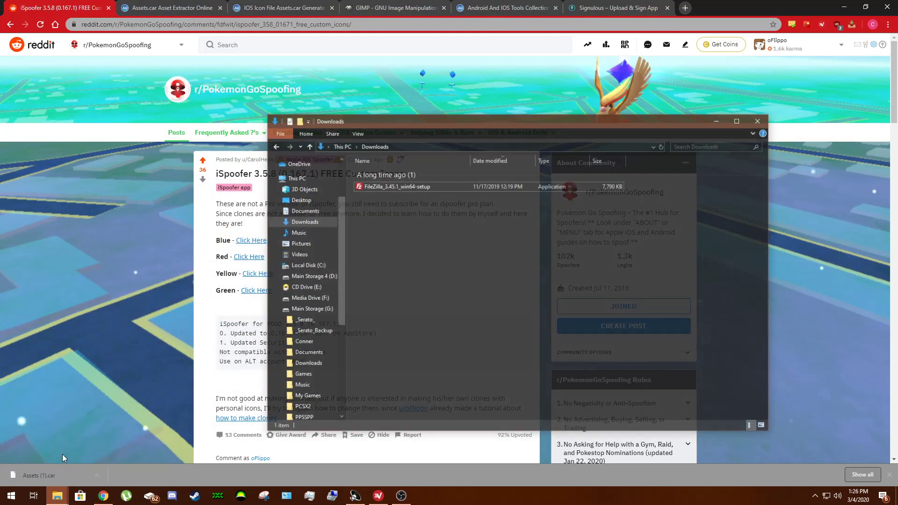
pyautogui.click(741, 107)
# Scroll through the post and its comments, then back to the top
pyautogui.scroll(-6, 401, 269)
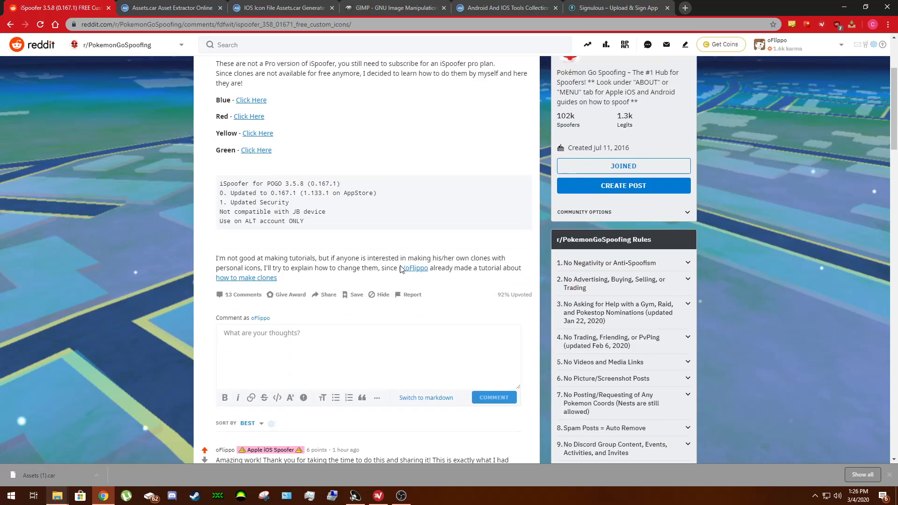
pyautogui.scroll(-3, 398, 270)
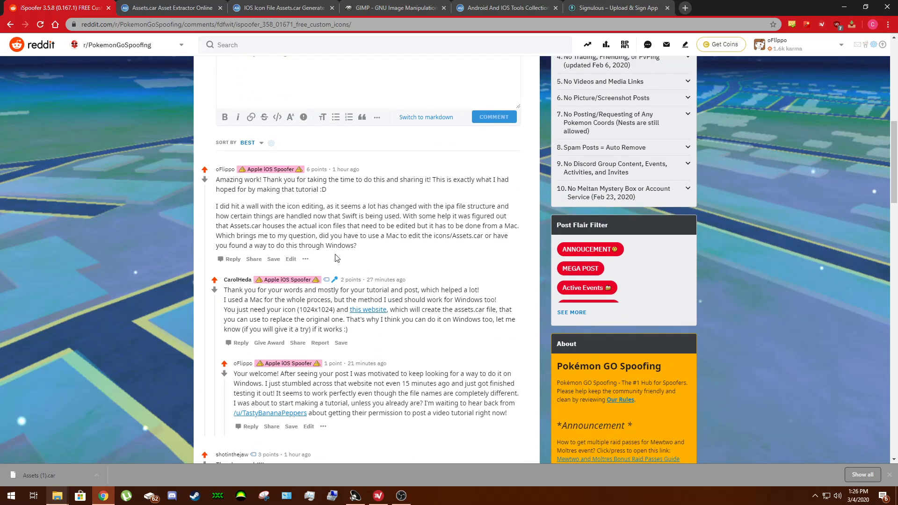
pyautogui.scroll(12, 355, 238)
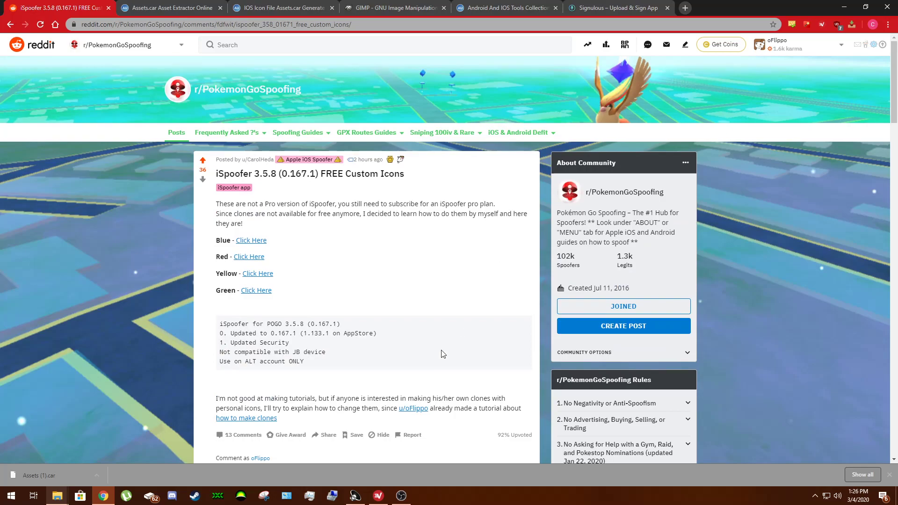
pyautogui.moveTo(402, 496)
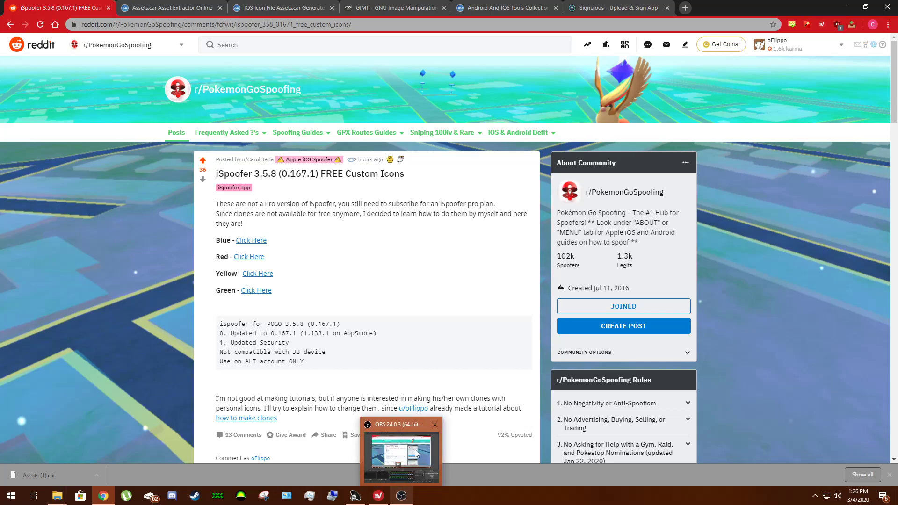